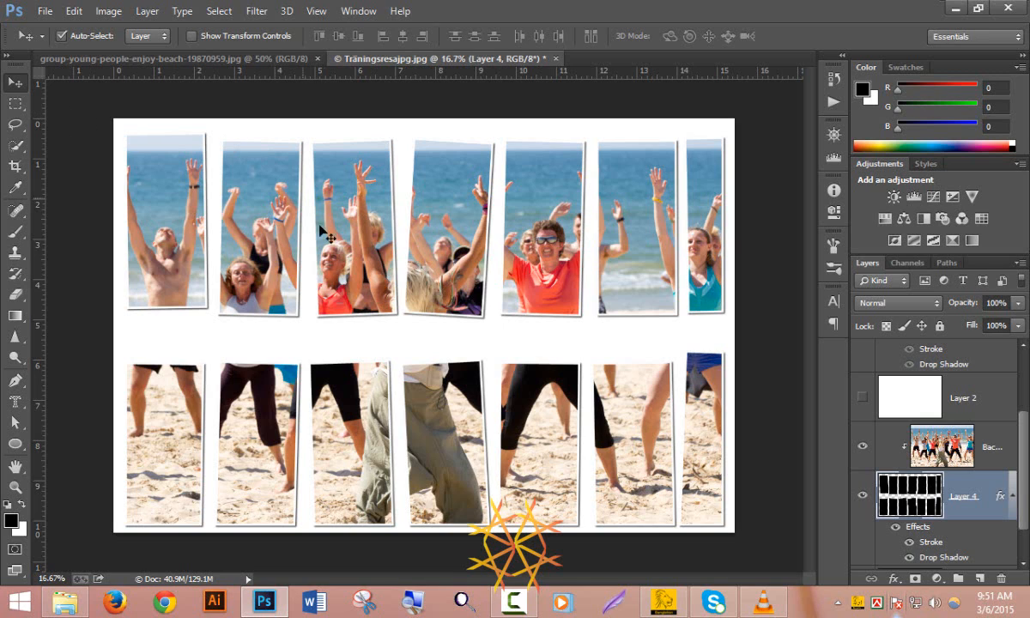
Hide the clipped photo, Layer 4 with its panels, and the white Layer 0 to examine how the finished collage is built
left_click(515, 603)
left_click(515, 605)
left_click(862, 446)
left_click(861, 503)
scroll(862, 515, "down", 2)
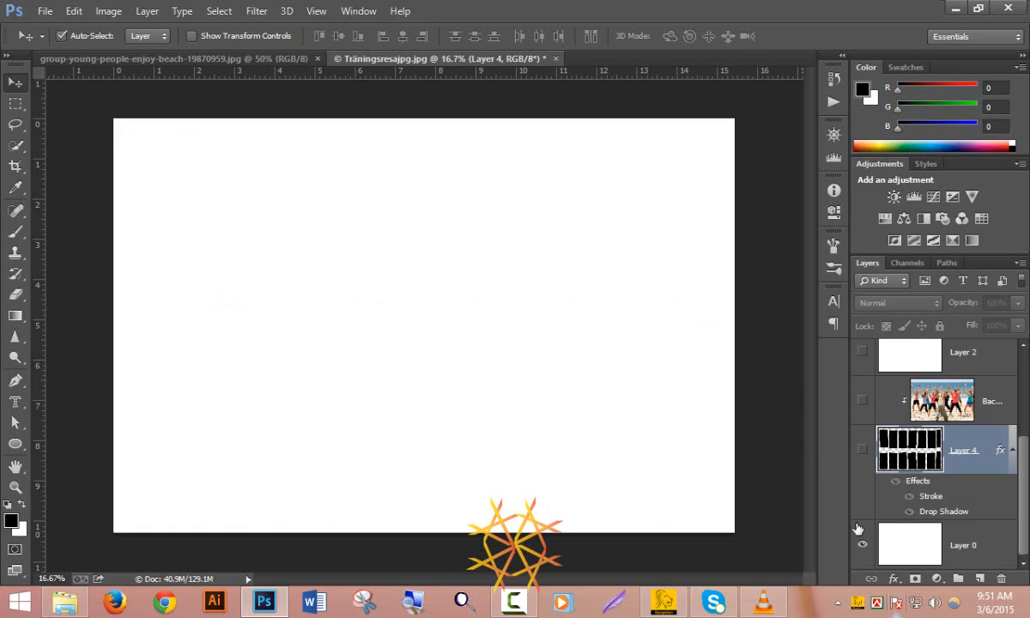
left_click(864, 545)
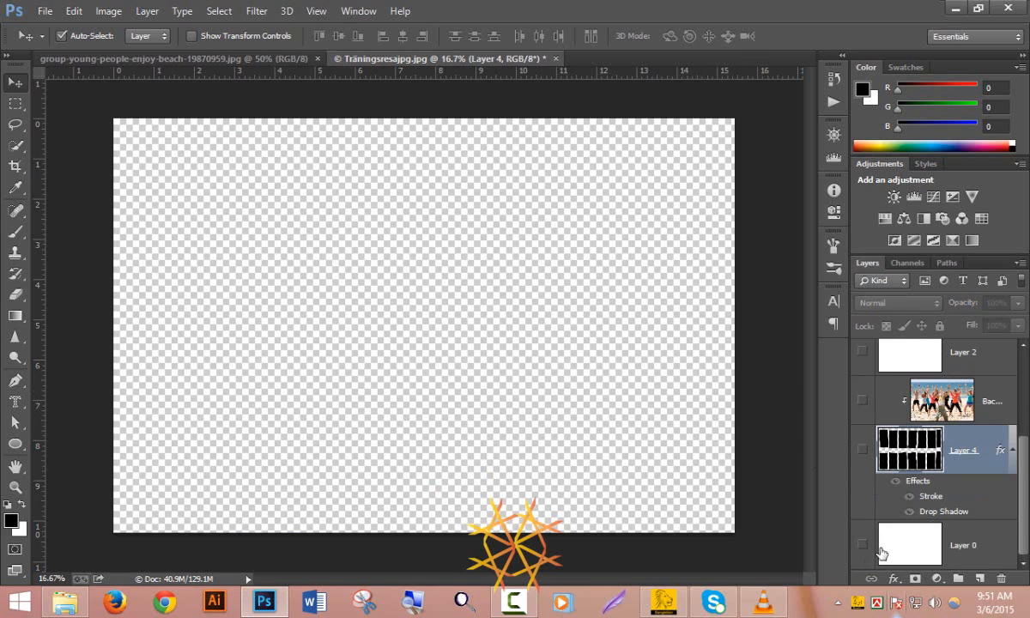
Show the alternative collage made of the clipped Layer 1 photo and Layer 3 panels, with white Layer 2 and Layer 0 behind it
scroll(961, 489, "up", 3)
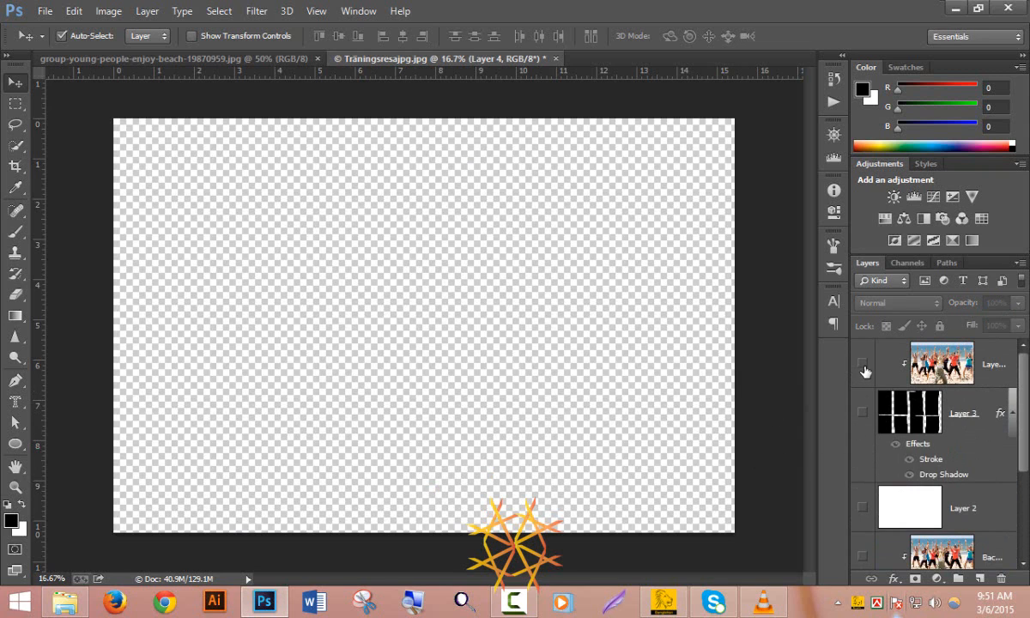
left_click_drag(862, 363, 863, 412)
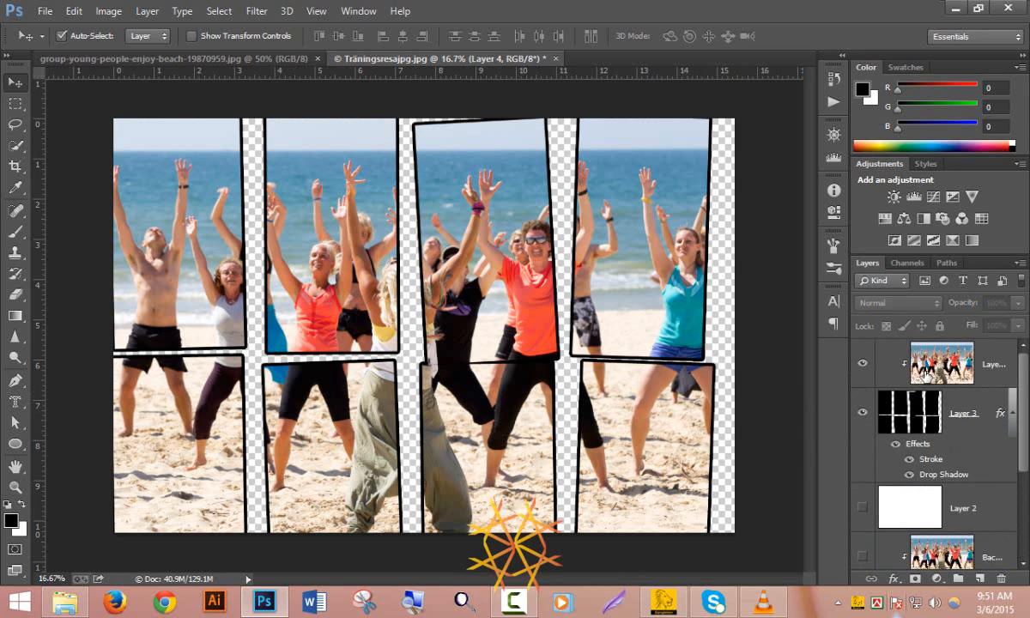
right_click(915, 372)
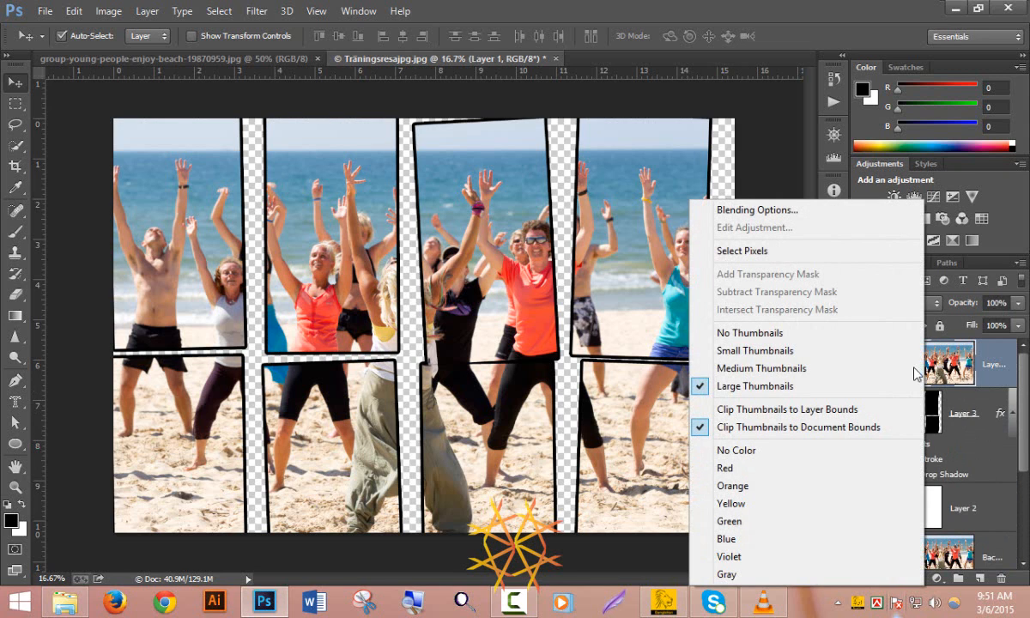
left_click(958, 481)
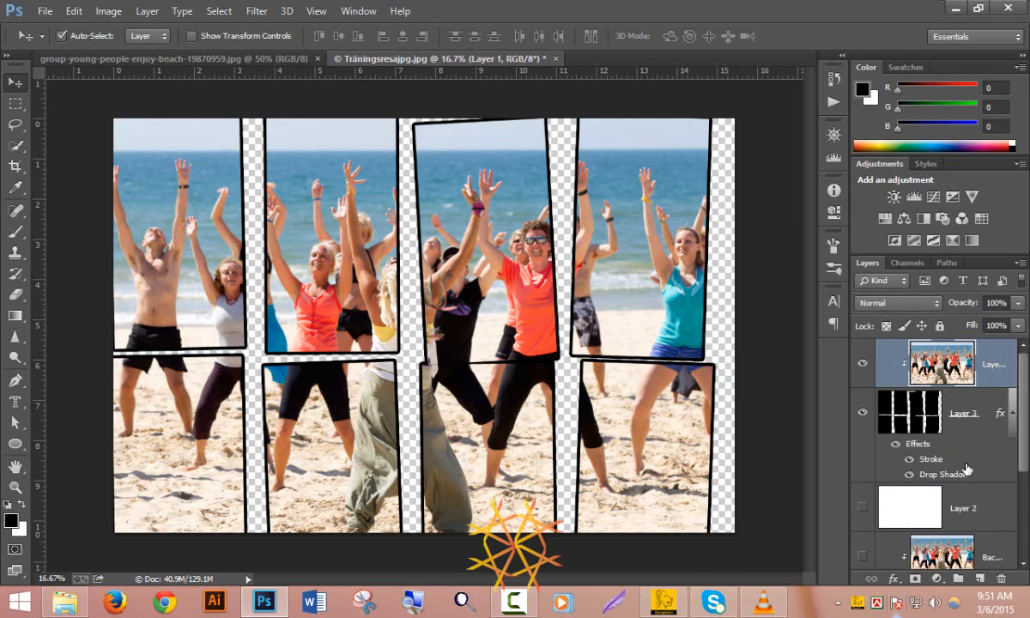
left_click(863, 508)
scroll(861, 519, "down", 3)
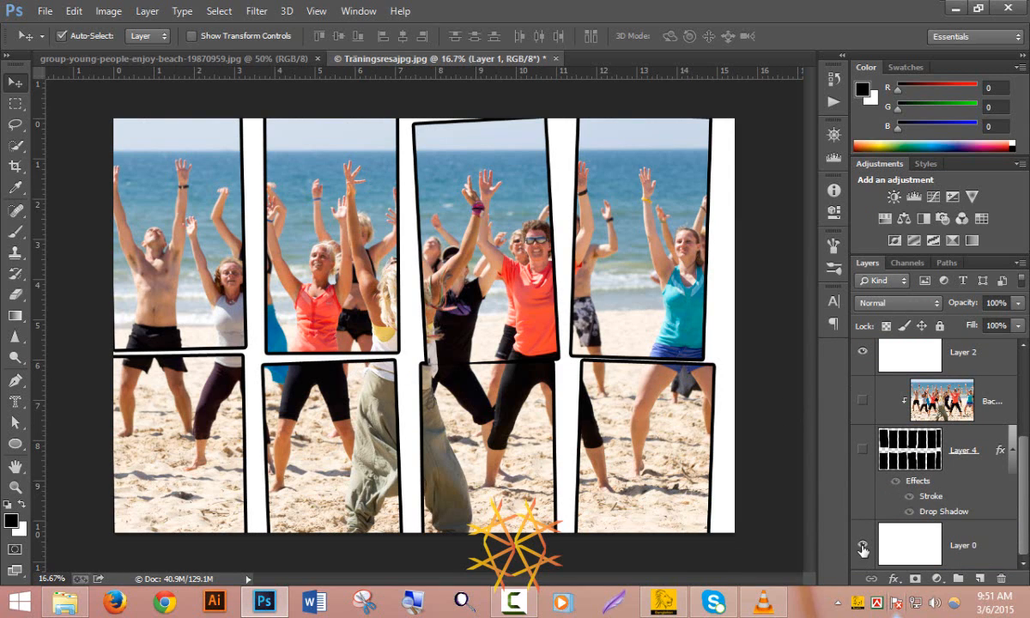
Hide the clipped Layer 1 photo to inspect the black panels, and switch the view back to the fourteen-panel collage
scroll(861, 515, "up", 3)
left_click(863, 364)
scroll(858, 476, "down", 3)
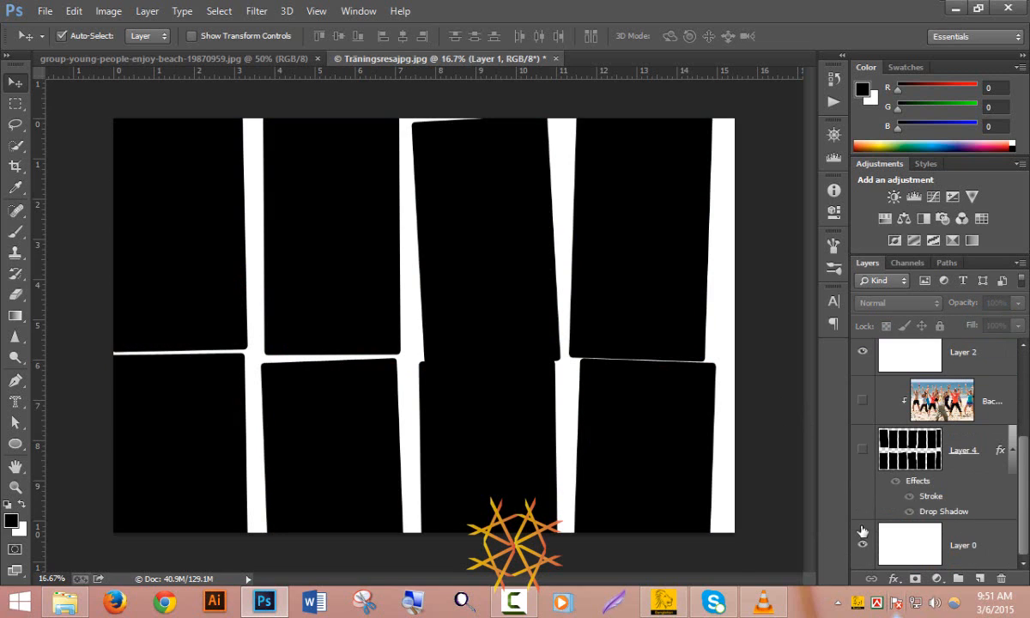
scroll(862, 430, "up", 3)
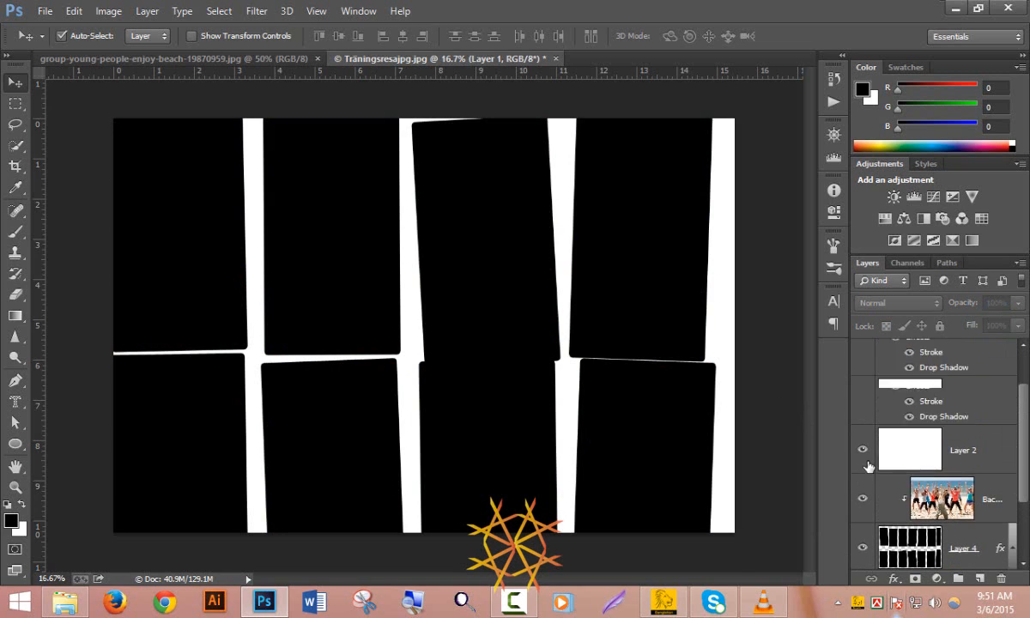
left_click(863, 404)
left_click(863, 498)
scroll(863, 480, "down", 3)
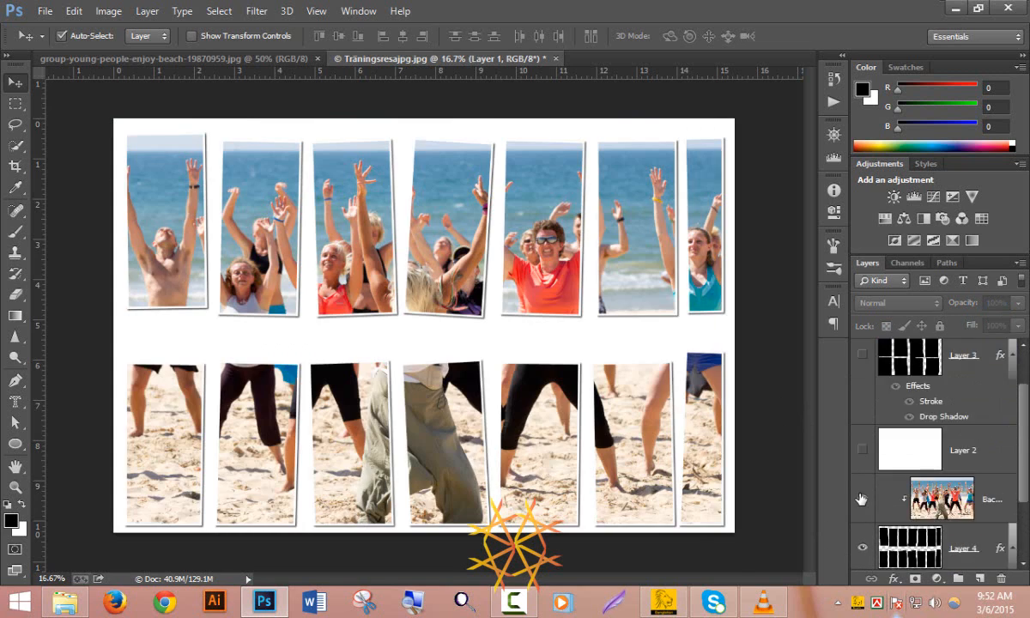
Close the edited Träningsresajpg.jpg without saving and reopen the original image from the Desktop
left_click(557, 59)
left_click(482, 222)
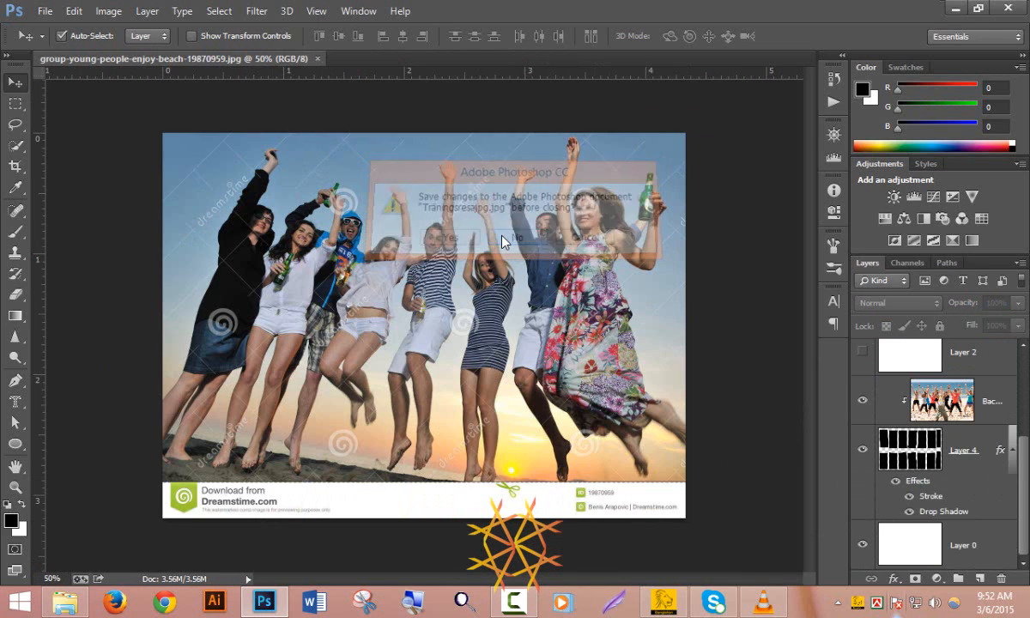
left_click(45, 11)
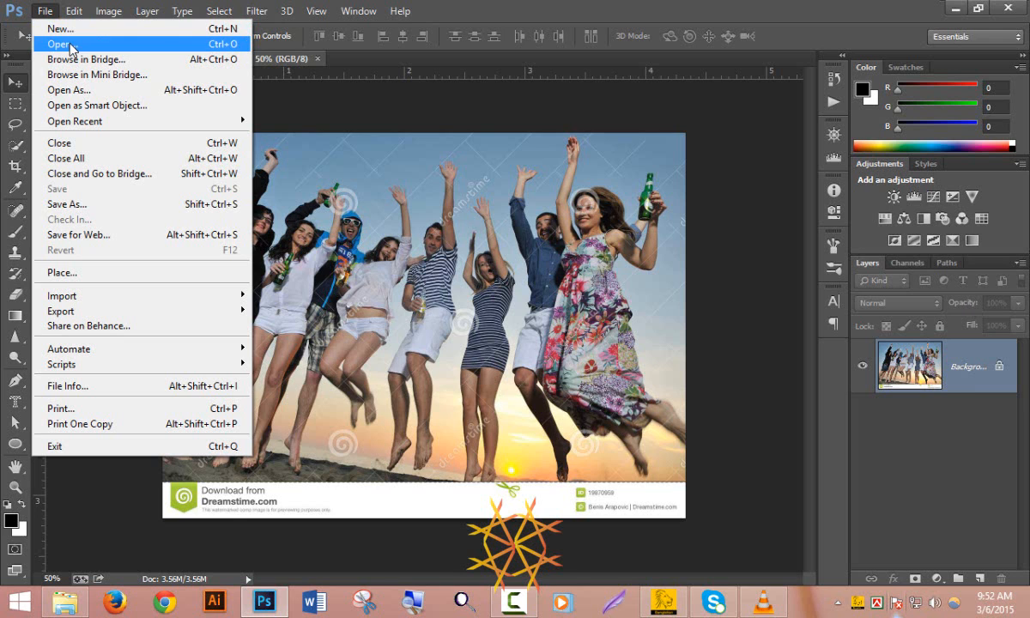
left_click(72, 49)
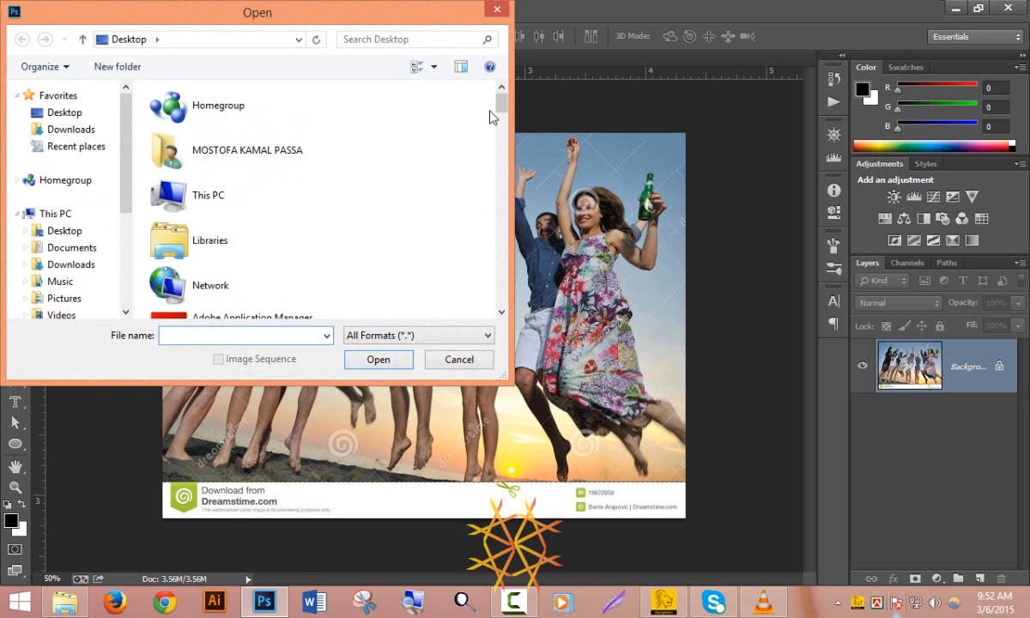
left_click_drag(502, 109, 489, 290)
left_click(260, 219)
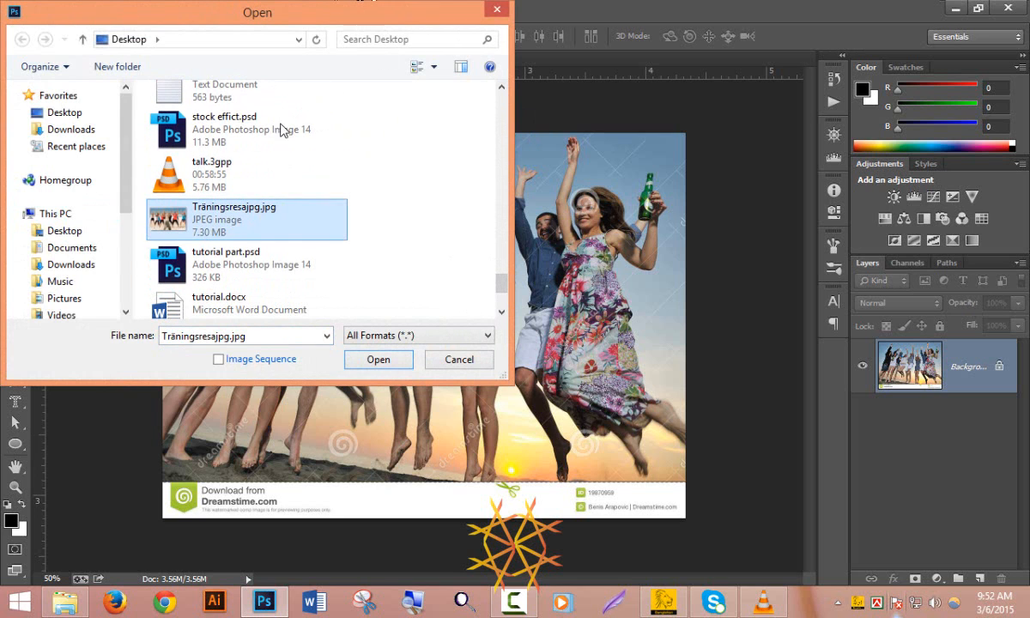
left_click(379, 360)
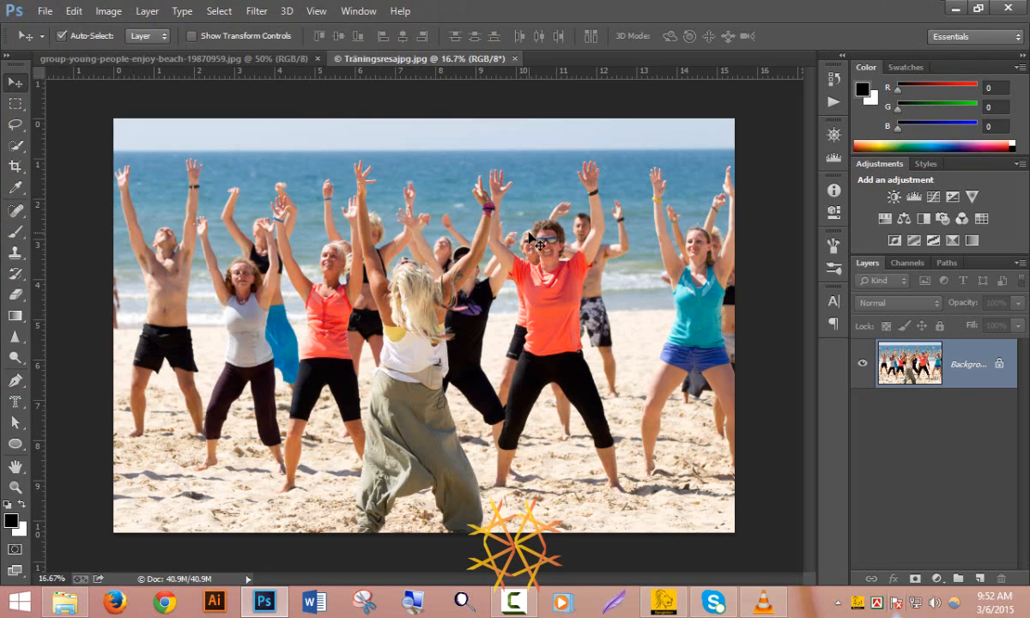
Duplicate the Background layer and hide the original
key("ctrl+j")
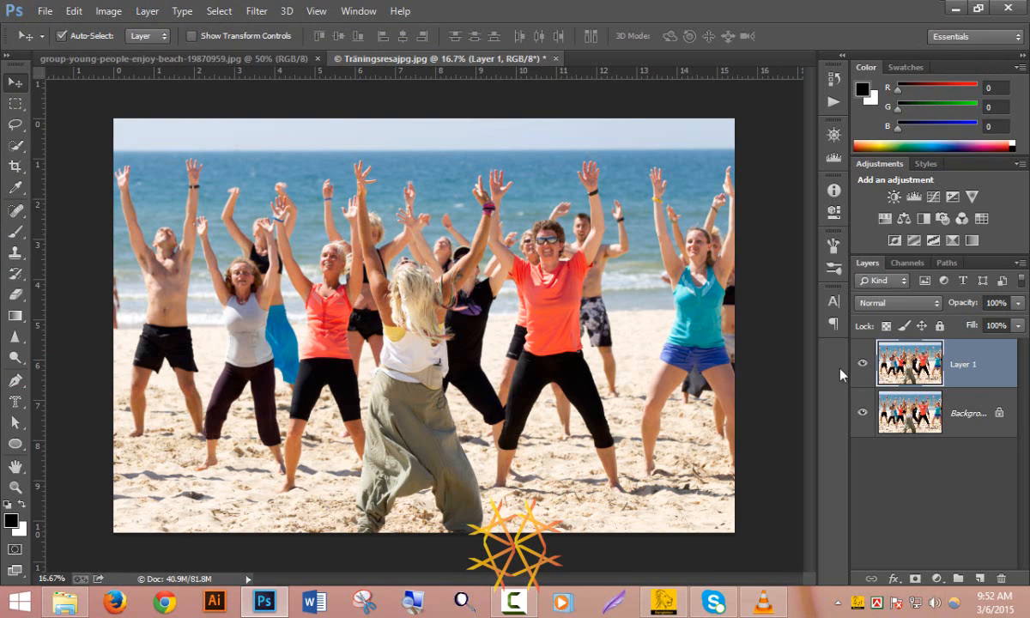
left_click(863, 412)
Add an empty layer and fill an upright rectangular selection, about 1550 px tall, over the leftmost people with black
left_click(980, 581)
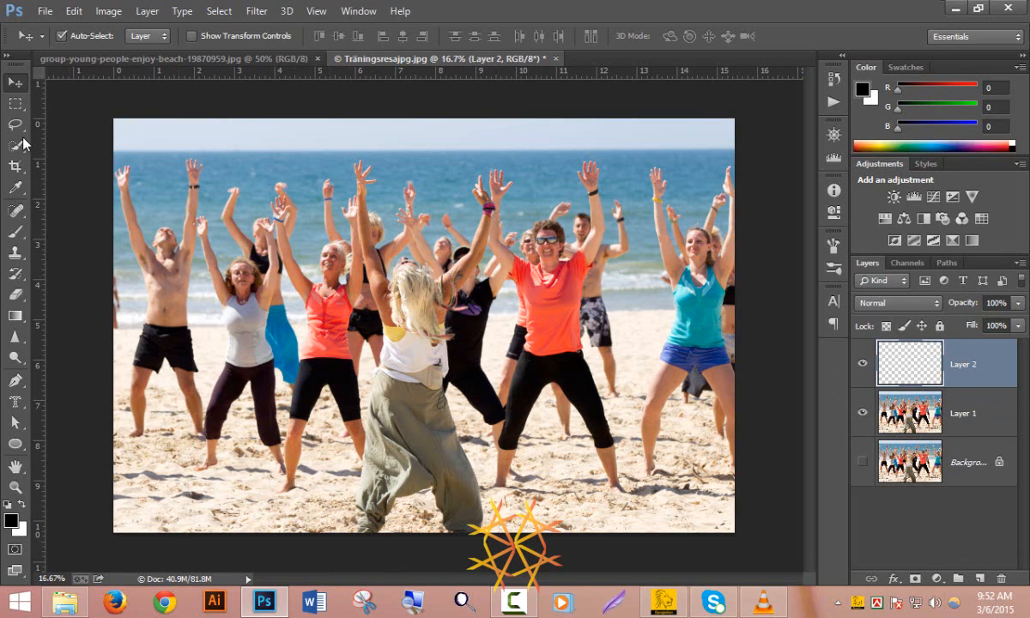
left_click_drag(16, 113, 82, 103)
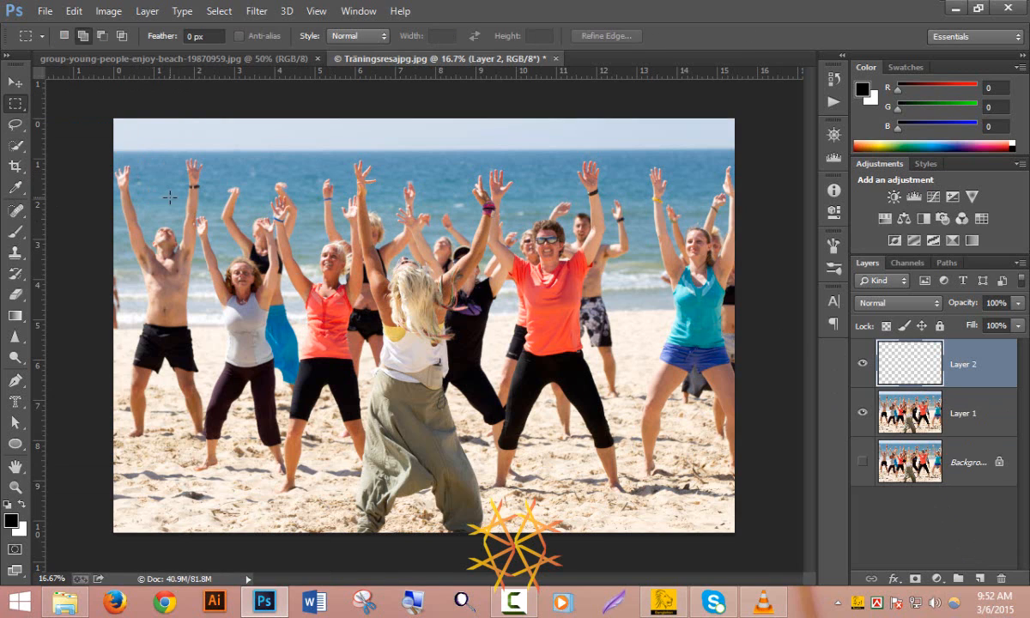
left_click_drag(155, 156, 297, 366)
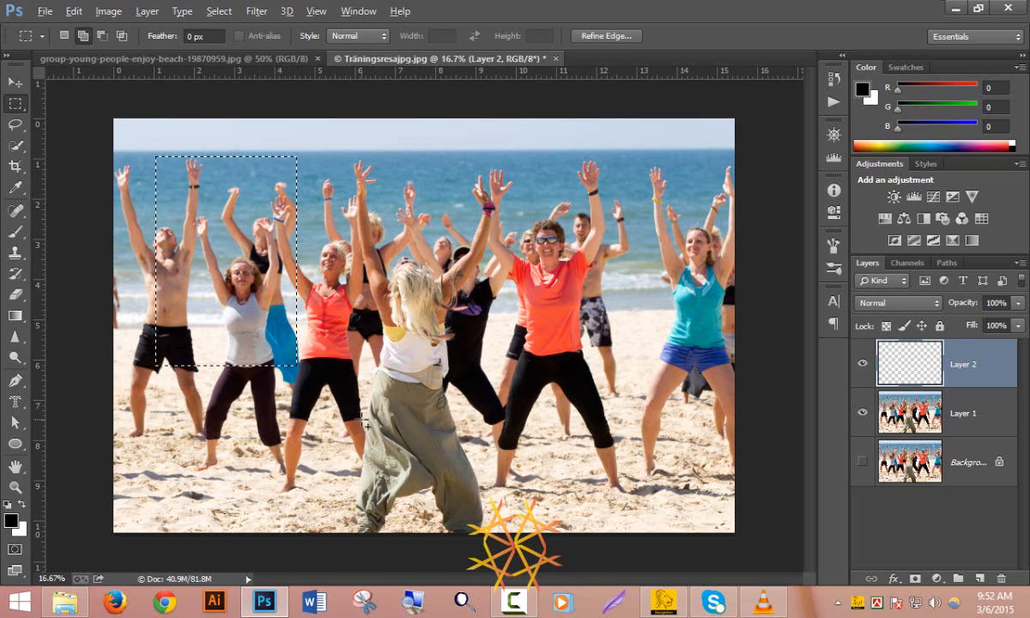
key("alt+BackSpace")
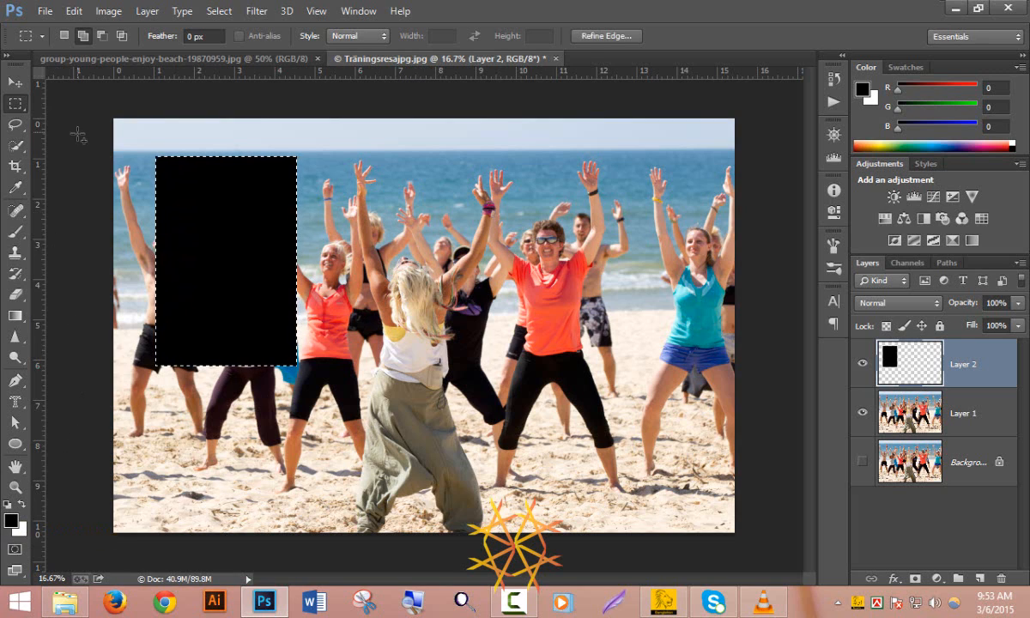
Define the selected black rectangle as a brush preset named with the author's first name
left_click(74, 10)
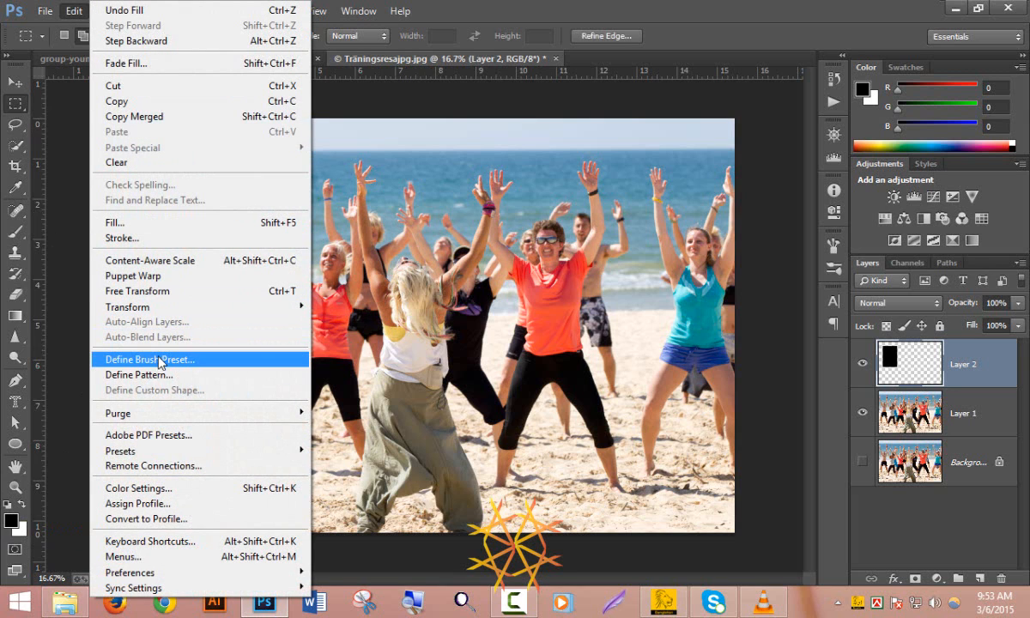
left_click(191, 367)
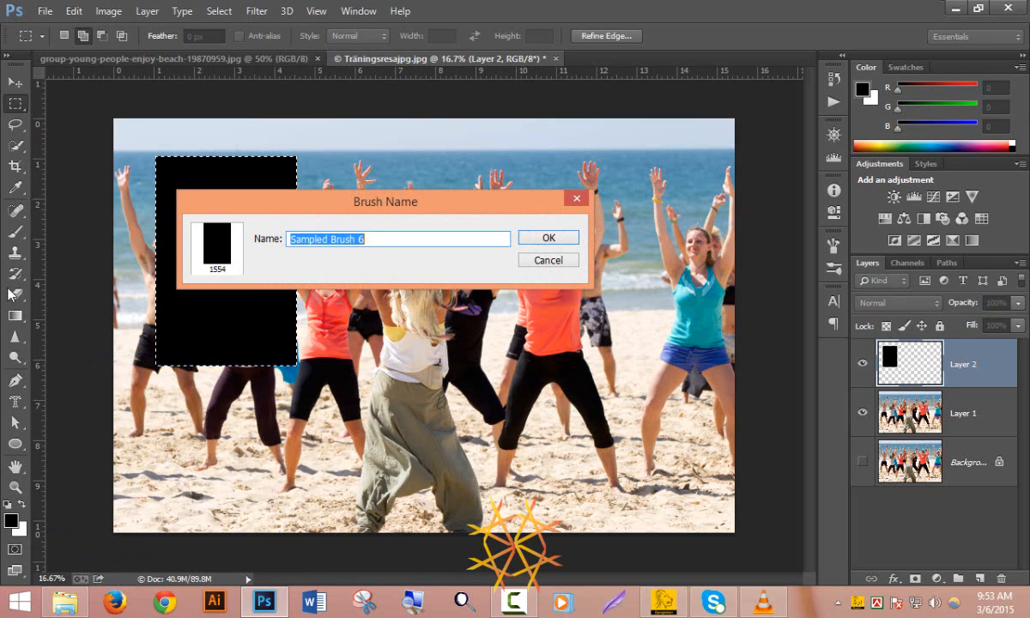
left_click_drag(396, 141, 526, 171)
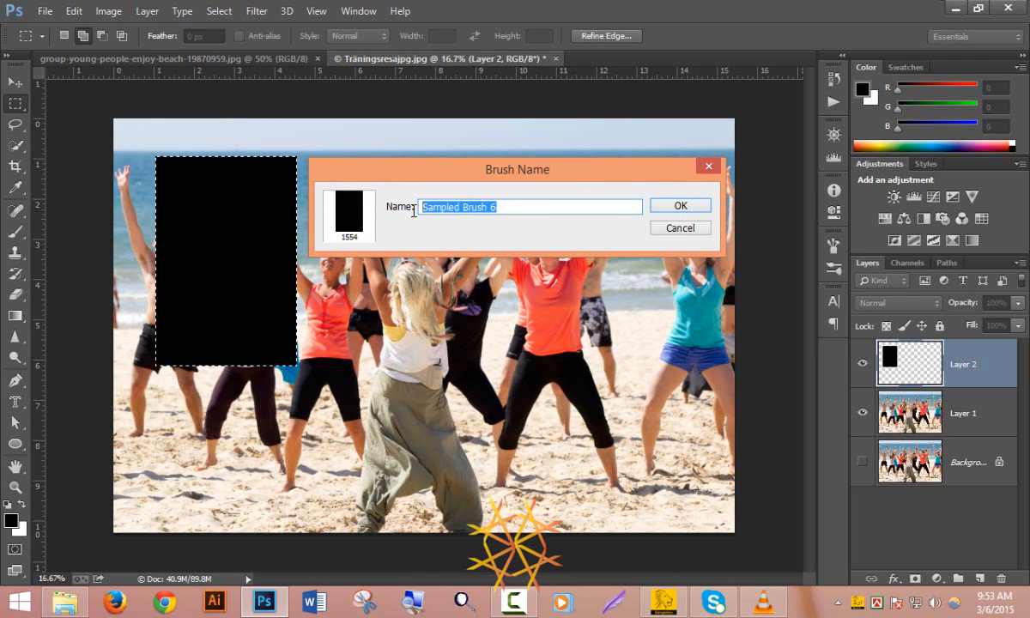
type("mostofa")
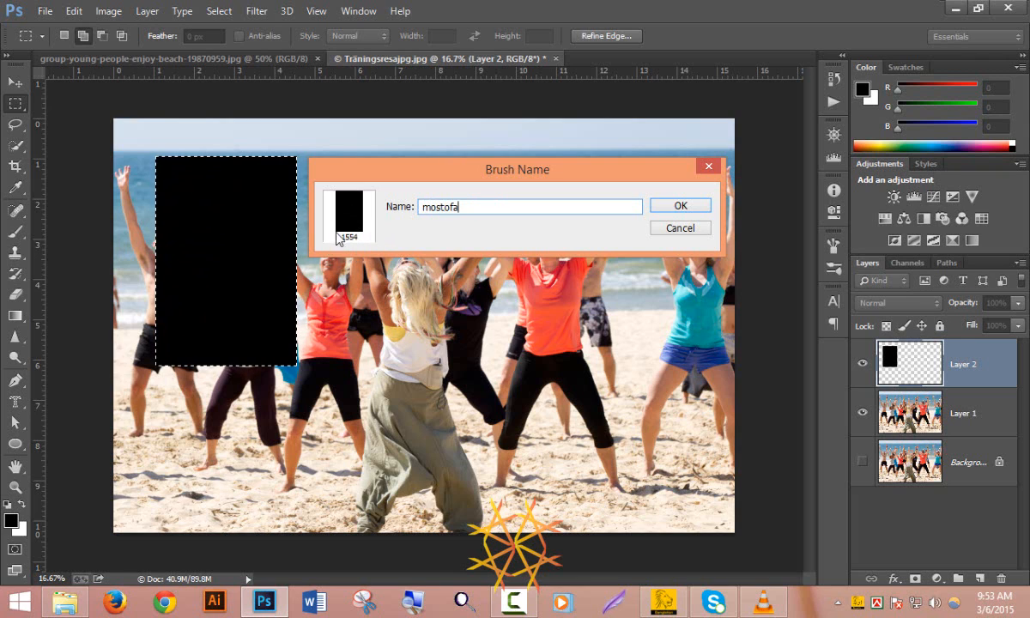
left_click(681, 206)
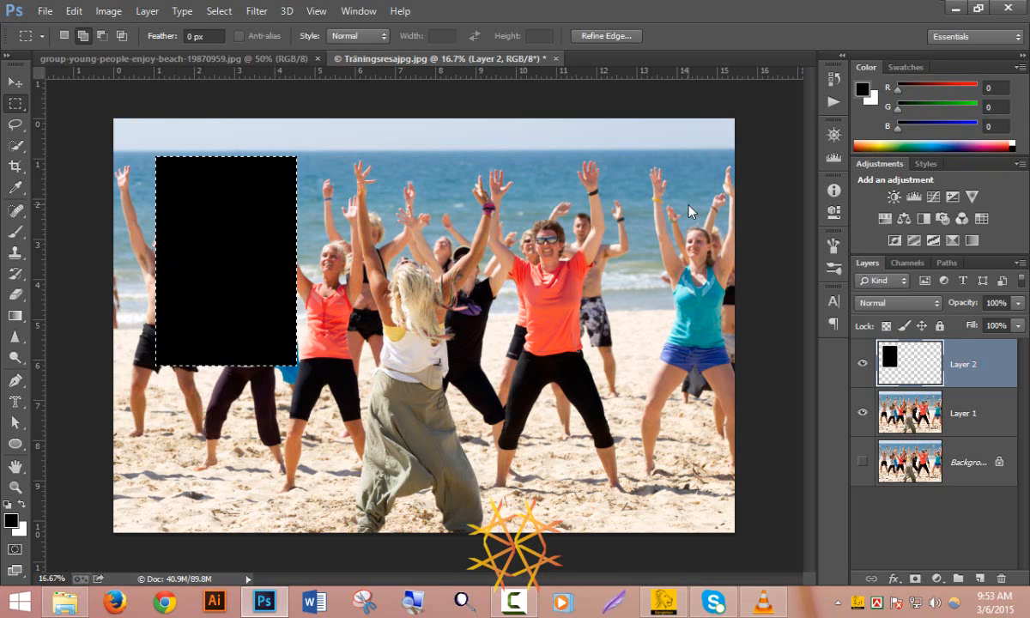
Clear the selection and delete the layer holding the black rectangle
key("ctrl+d")
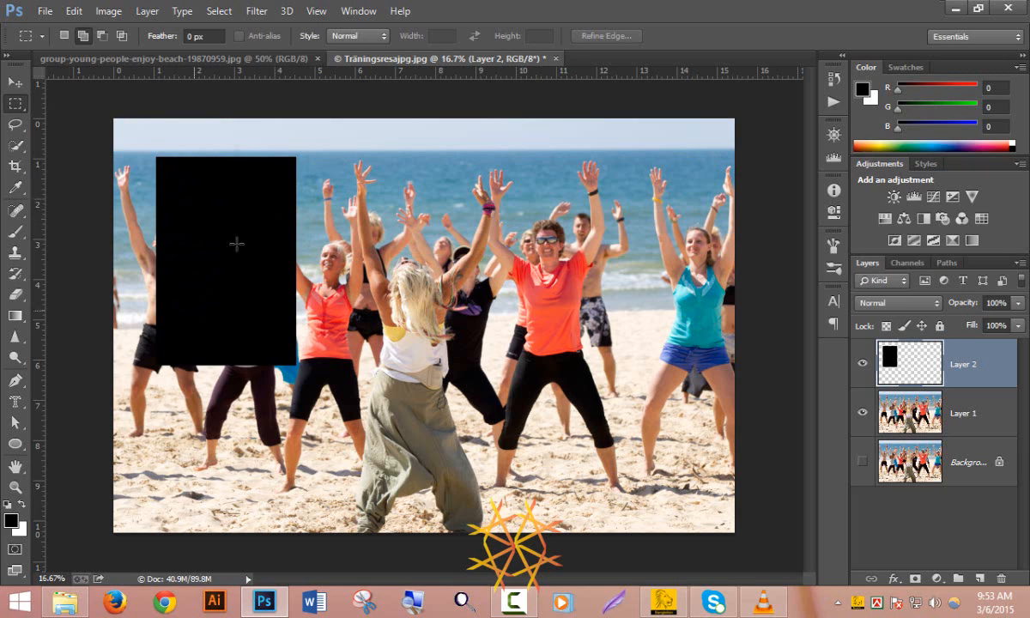
left_click_drag(973, 364, 1001, 579)
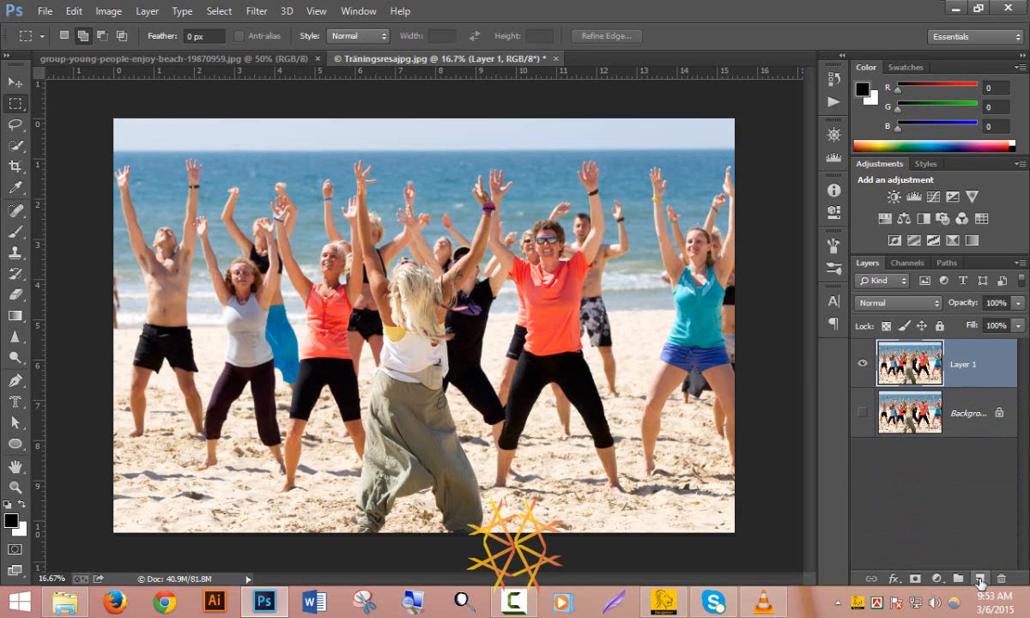
Add a white-filled layer beneath the duplicated photo and a new empty layer directly above the white one
left_click(980, 581, "ctrl")
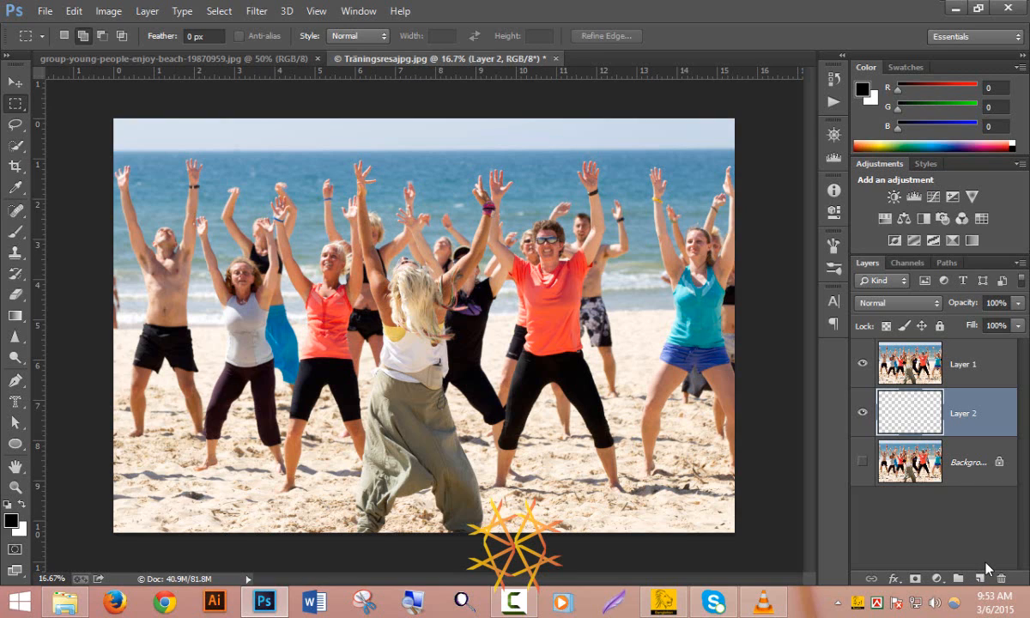
key("ctrl+BackSpace")
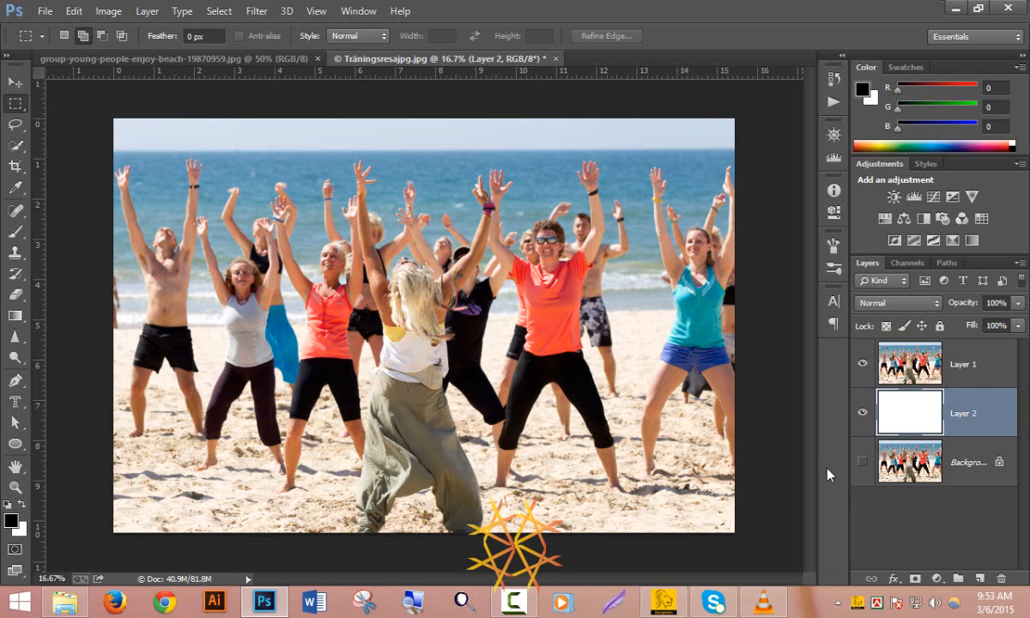
left_click(980, 578)
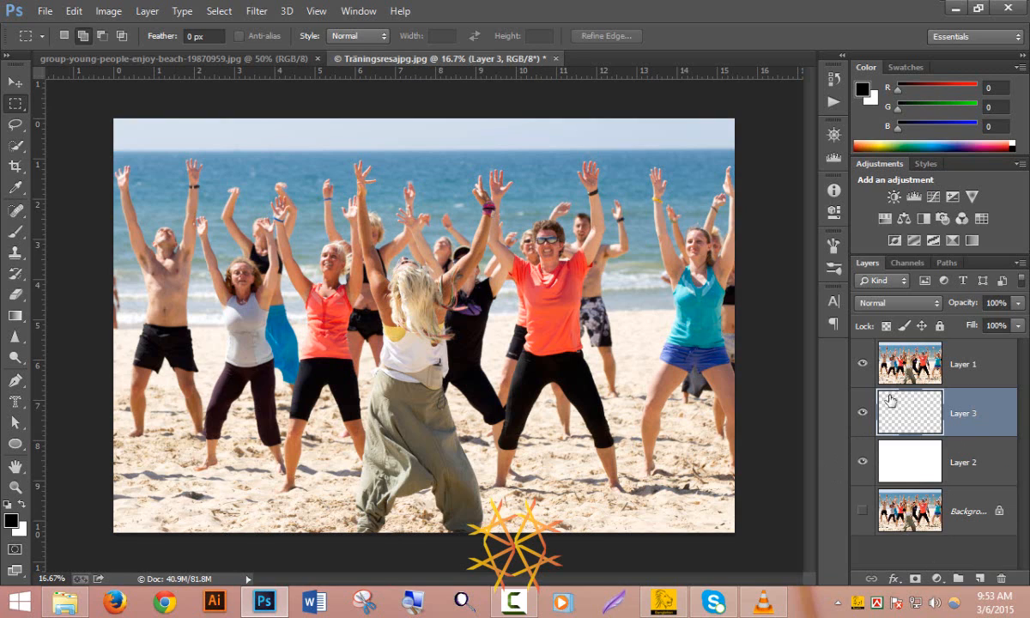
Clip the duplicated photo layer to the empty layer below it, and check the white layer by toggling its visibility
left_click(909, 363)
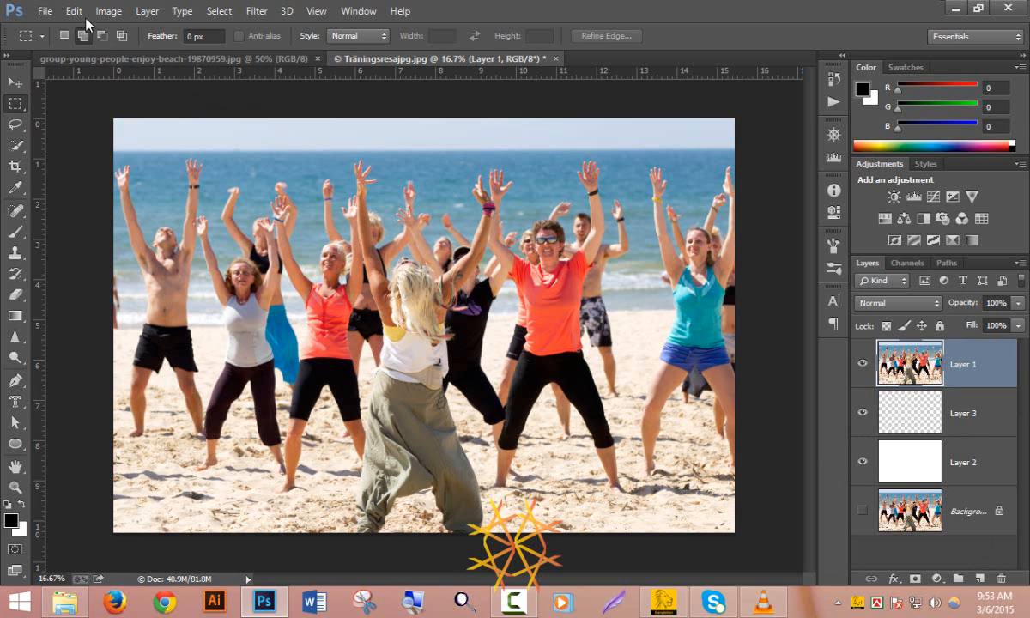
left_click(147, 11)
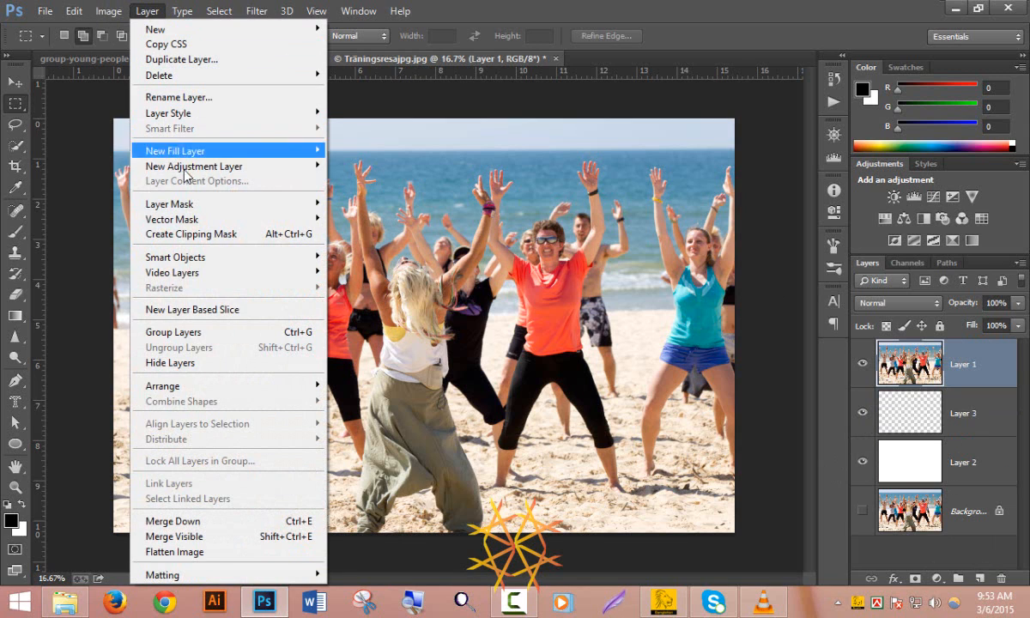
left_click(271, 243)
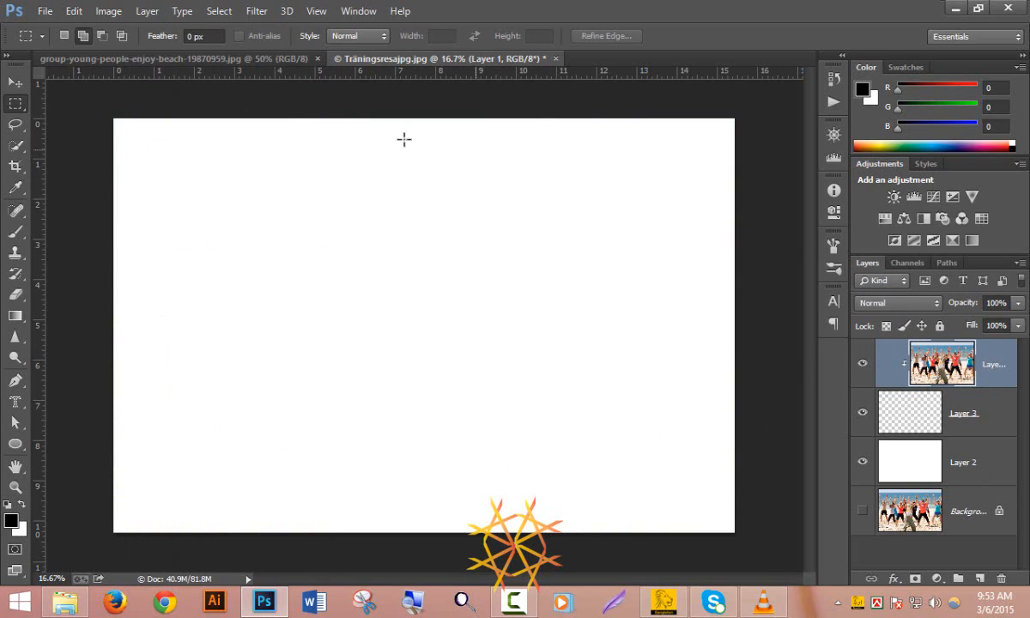
left_click(862, 462)
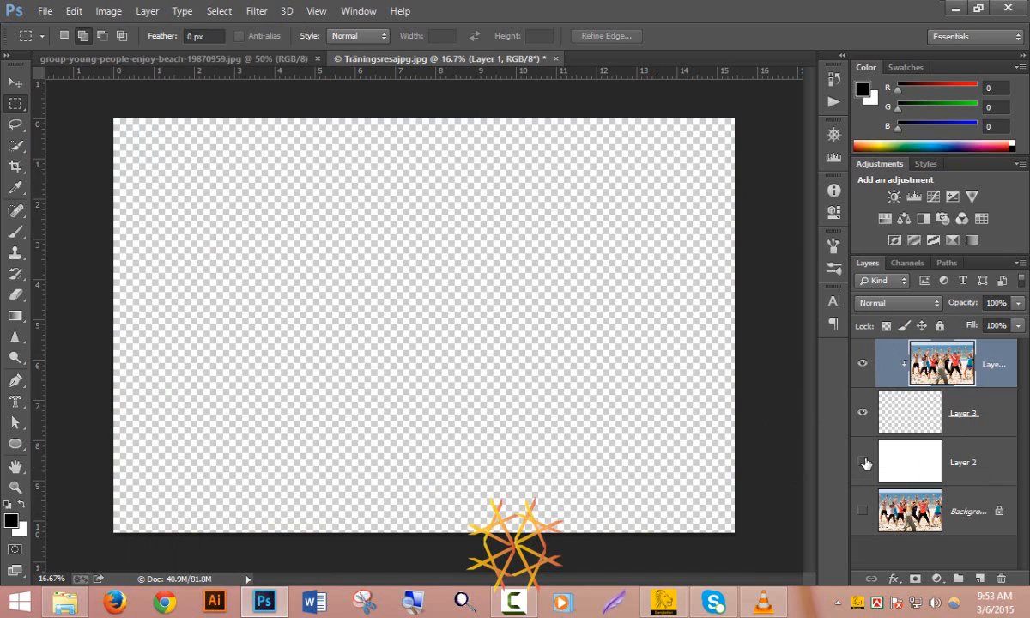
left_click(863, 461)
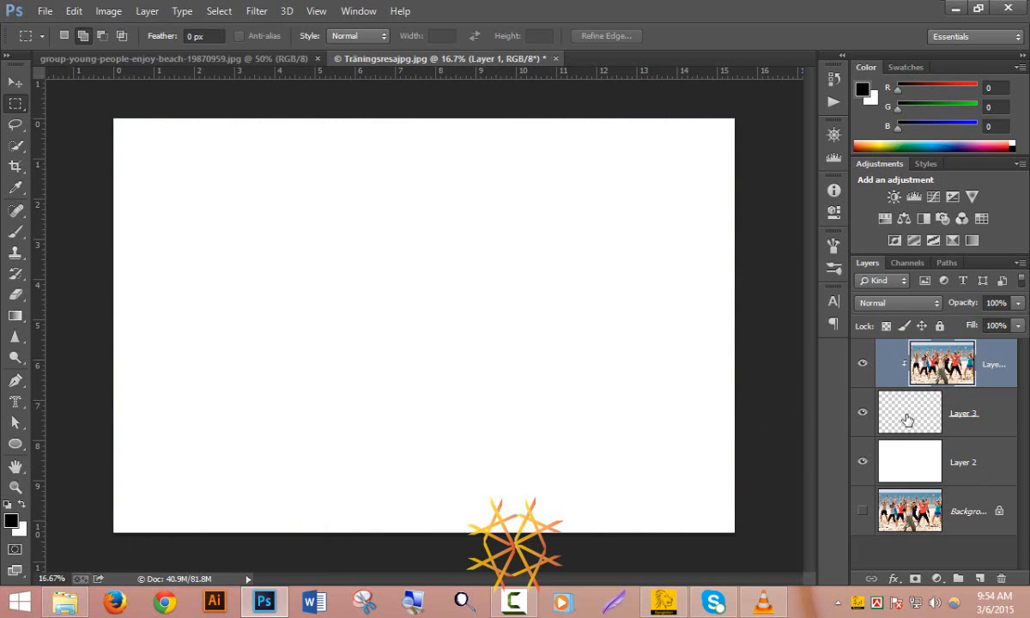
Select the empty layer beneath the clipped photo and choose the custom 1554 px rectangle brush for the Brush tool
left_click(908, 419)
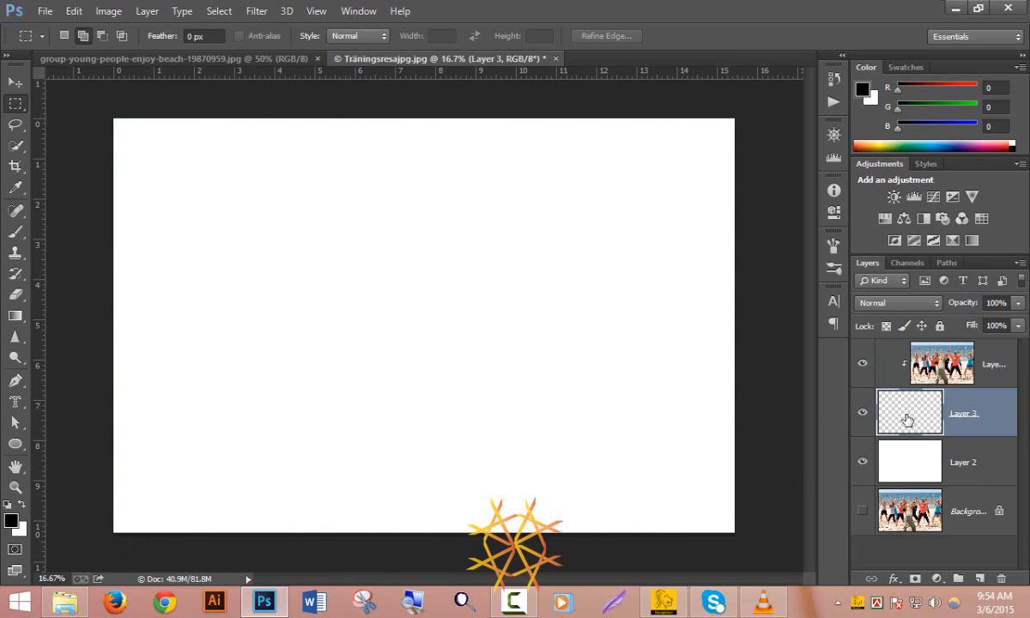
left_click(16, 231)
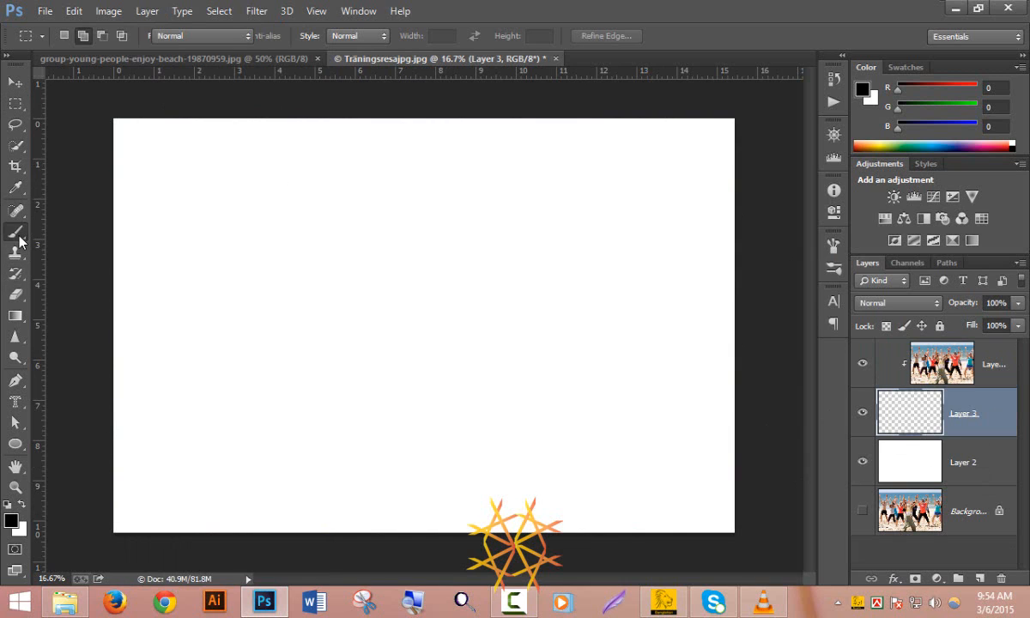
left_click(82, 38)
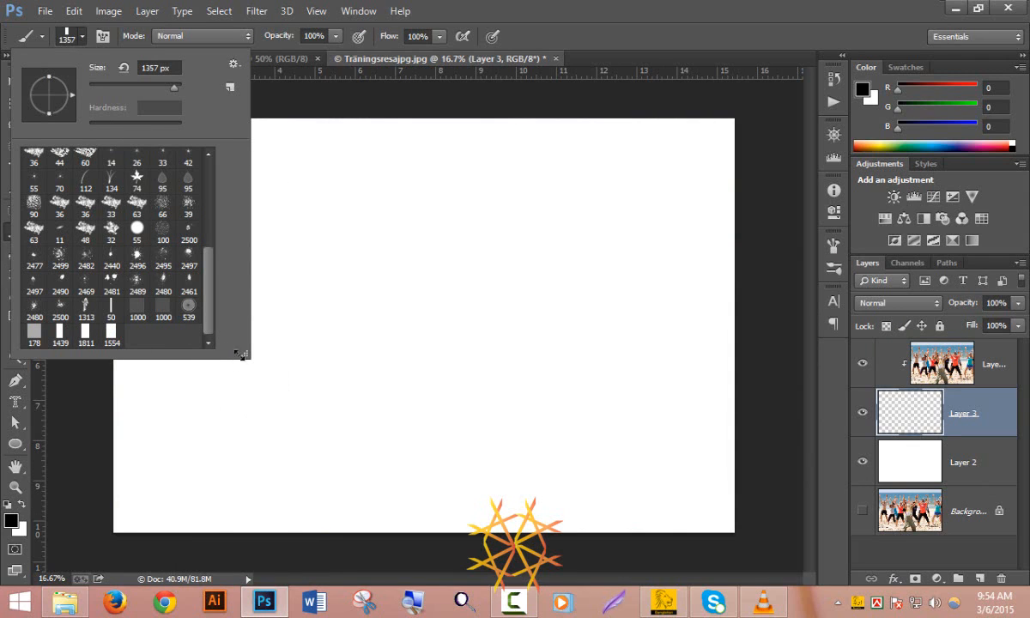
left_click_drag(240, 353, 337, 365)
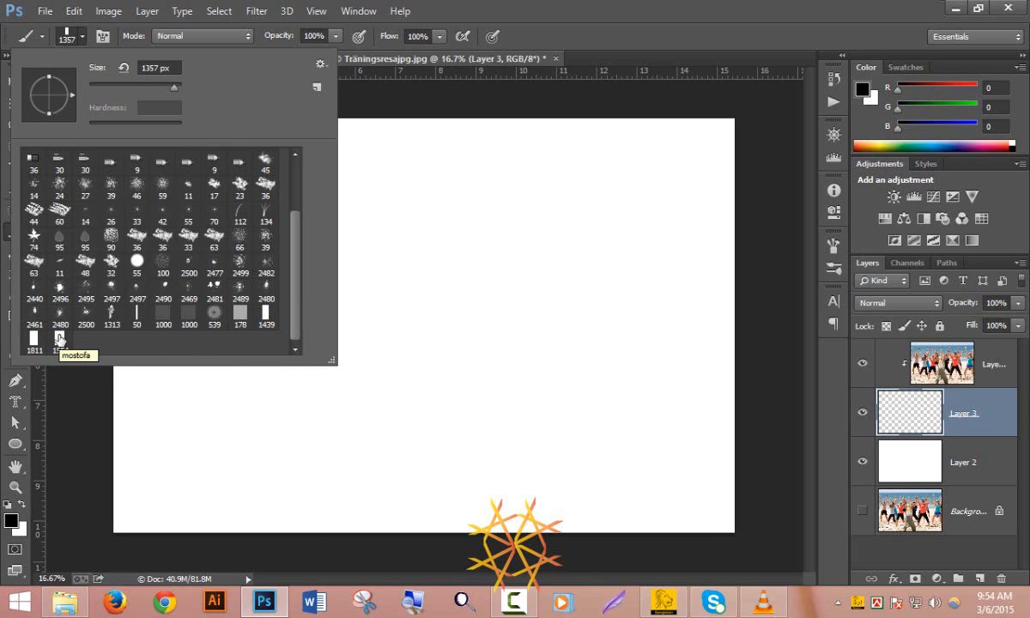
left_click(59, 338)
key("Return")
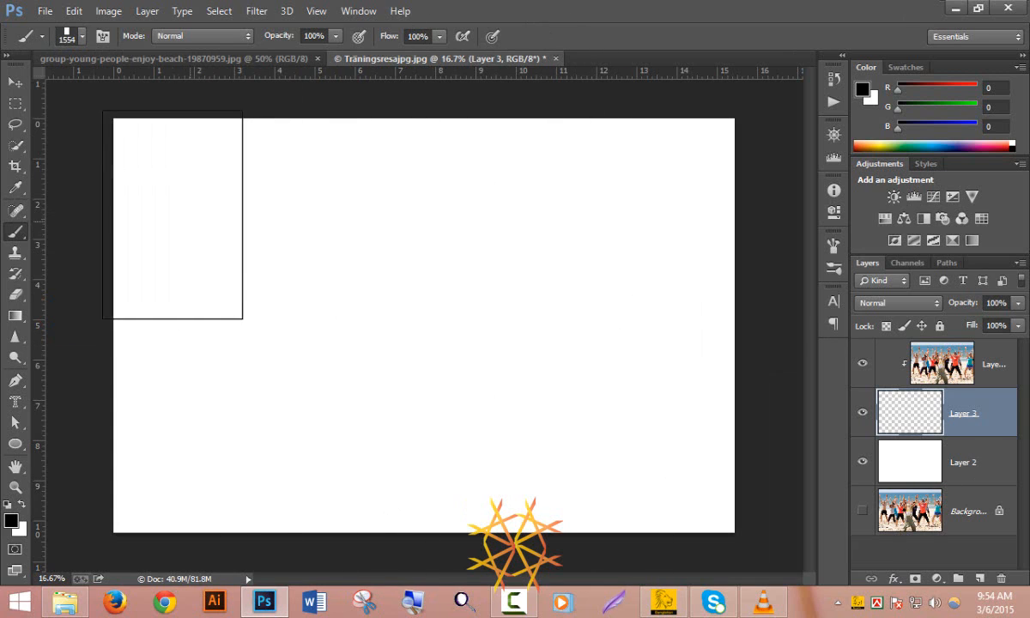
Set the rectangle brush's spacing to 119% and turn on Shape Dynamics
left_click(100, 36)
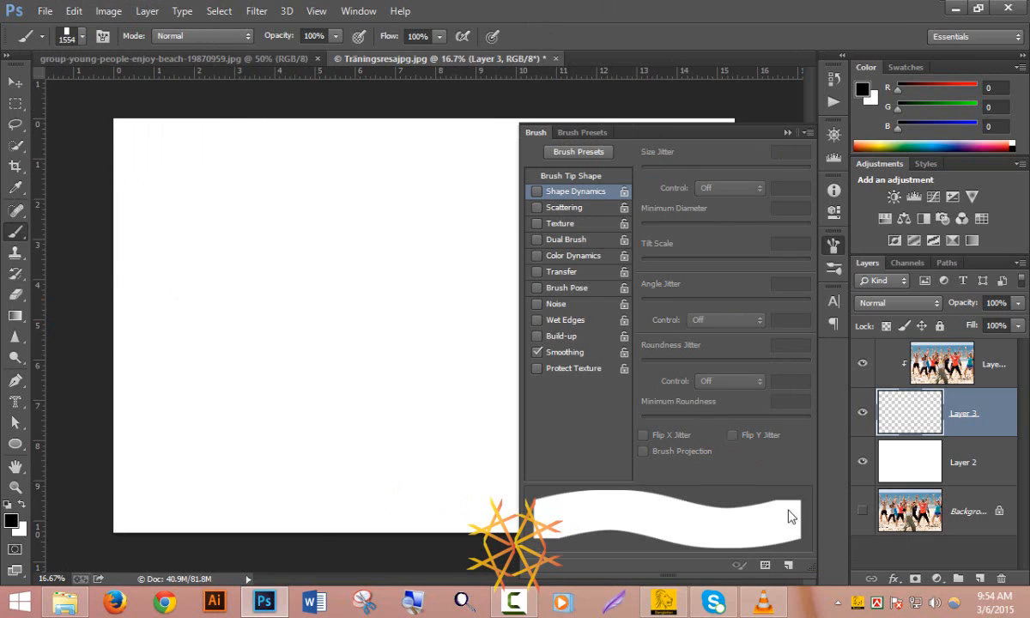
left_click(573, 177)
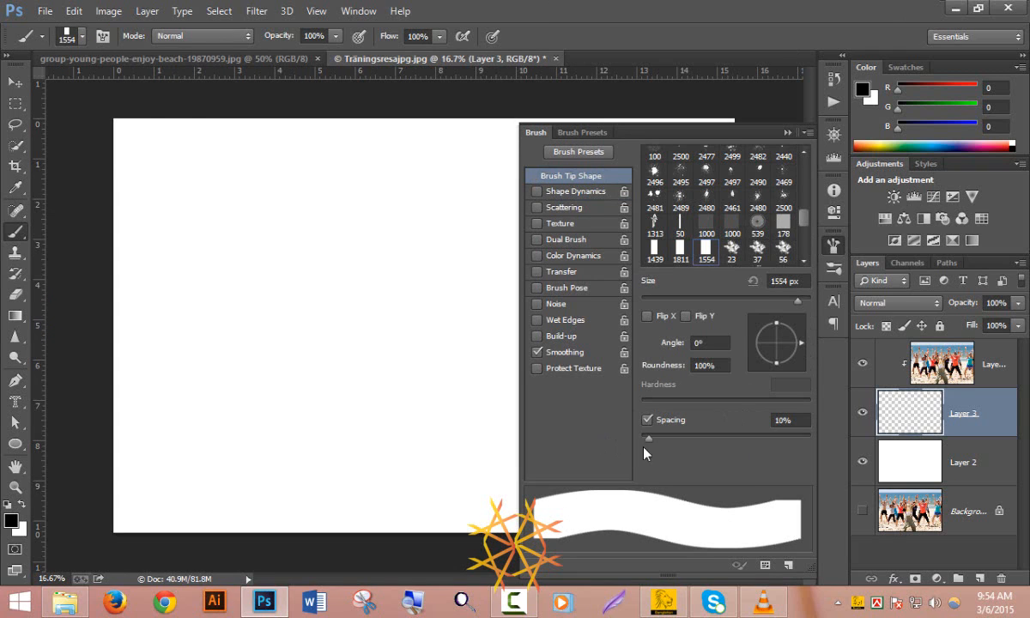
mouse_move(648, 438)
left_mouse_down()
mouse_move(747, 442)
mouse_move(734, 443)
left_mouse_up()
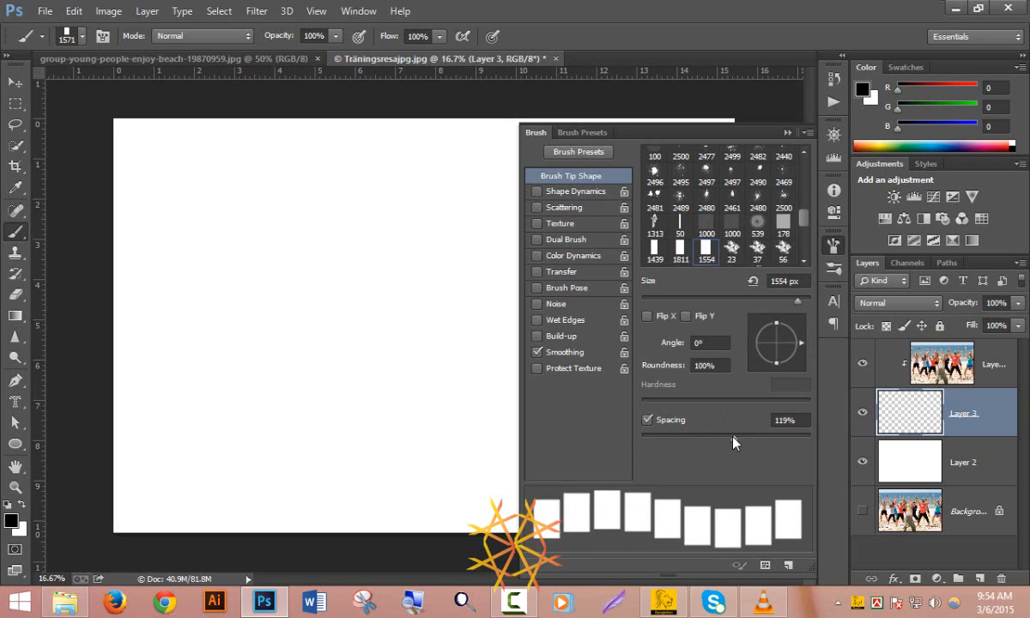
left_click(567, 192)
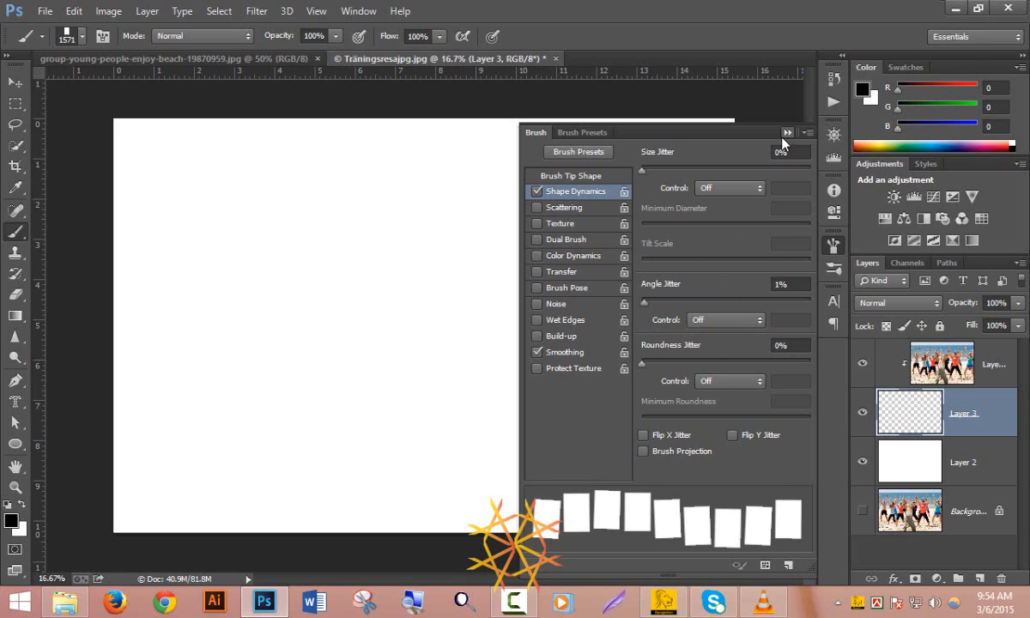
Try a stroke across the upper canvas with the brush's Angle Jitter at 28%, and undo it
mouse_move(643, 307)
left_mouse_down()
mouse_move(749, 309)
mouse_move(689, 309)
left_mouse_up()
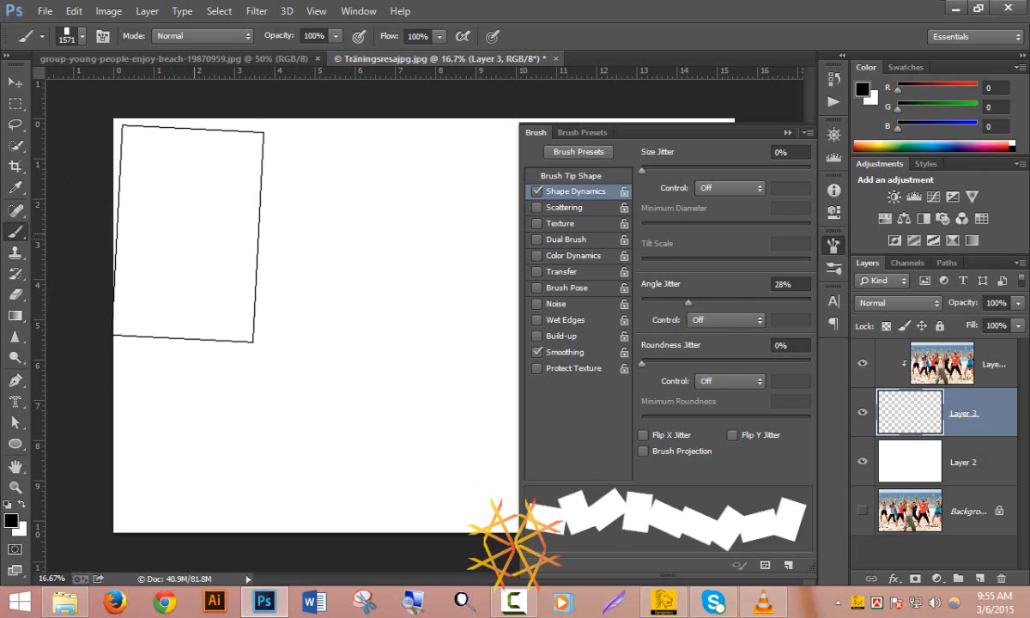
mouse_move(187, 247)
left_mouse_down()
mouse_move(471, 241)
mouse_move(538, 253)
left_mouse_up()
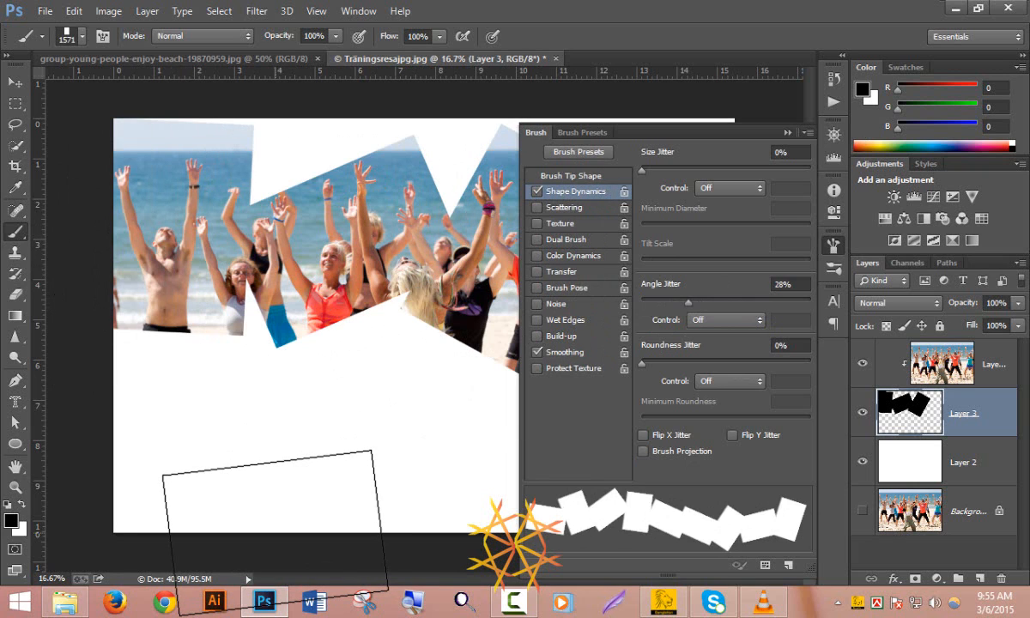
key("ctrl+z")
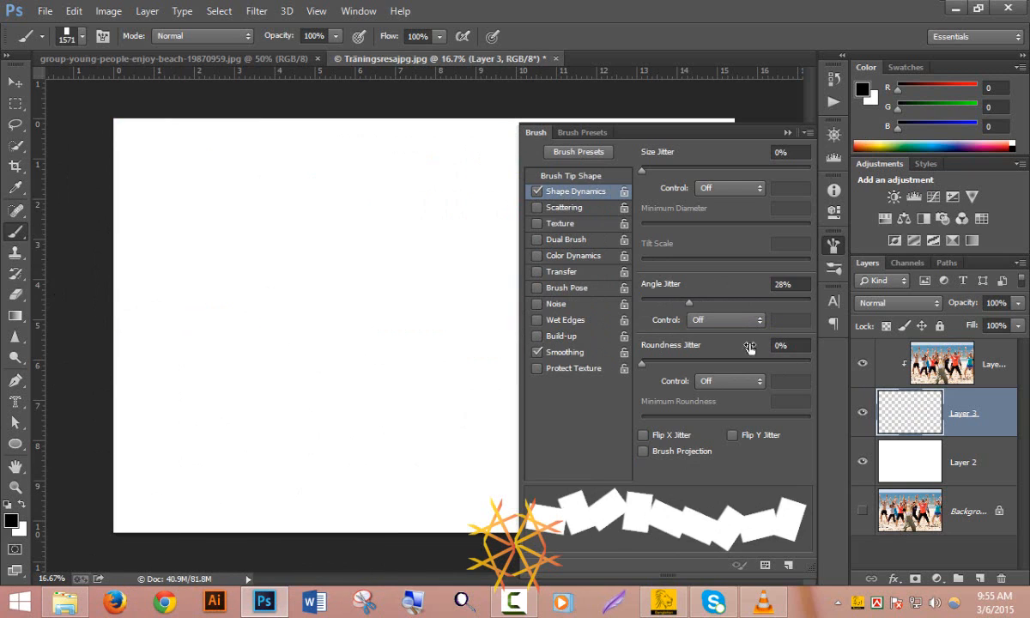
Try painting an upper and a lower row of panels with Angle Jitter at 2%, and undo the strokes
left_click_drag(691, 303, 645, 306)
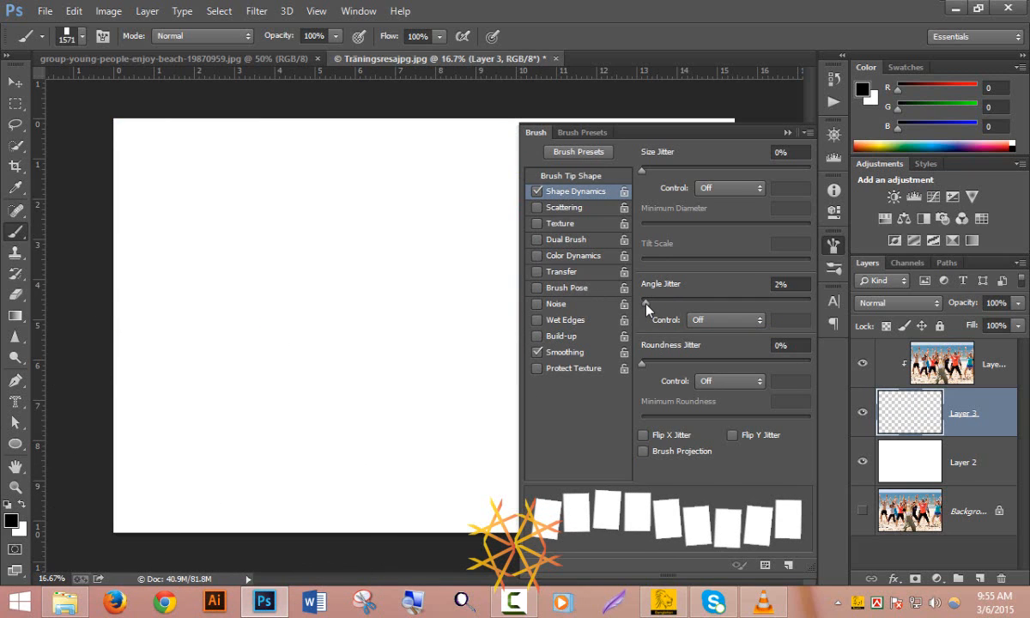
left_click(787, 133)
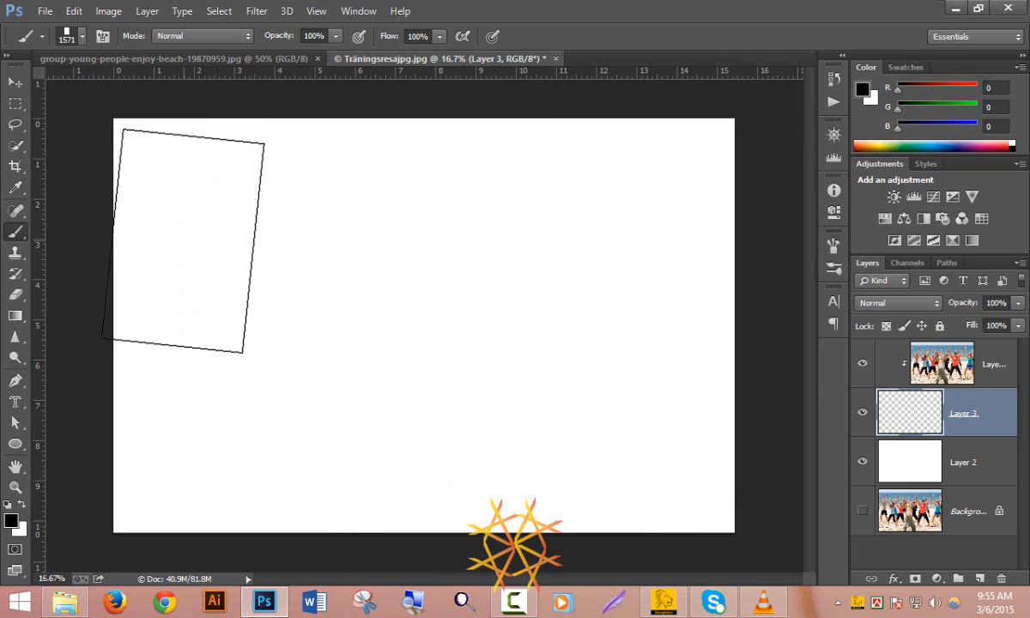
mouse_move(197, 232)
left_mouse_down()
mouse_move(538, 239)
mouse_move(740, 271)
left_mouse_up()
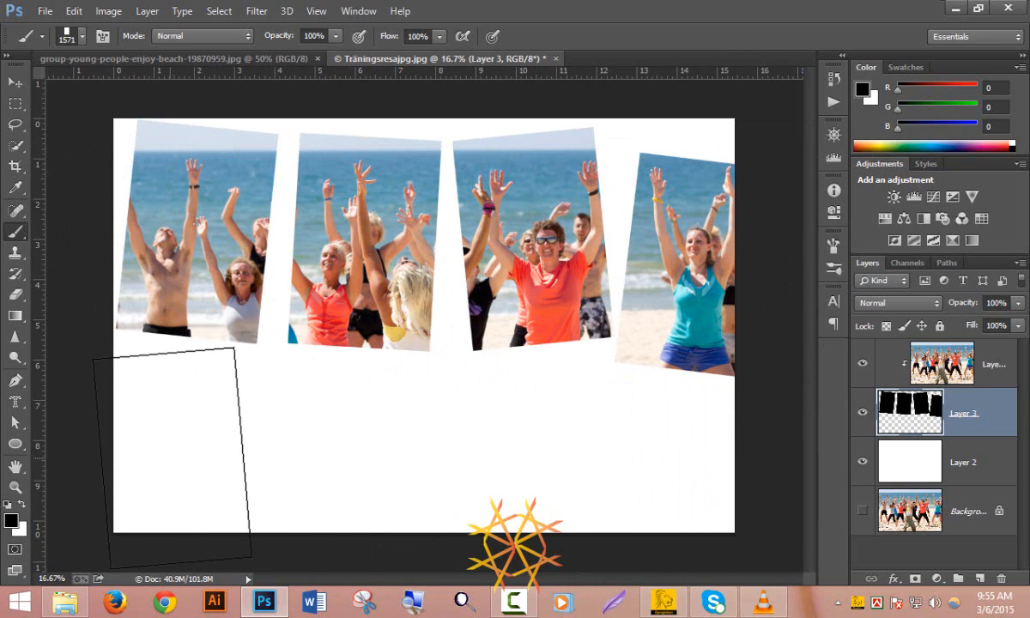
mouse_move(169, 467)
left_mouse_down()
mouse_move(500, 459)
mouse_move(719, 504)
left_mouse_up()
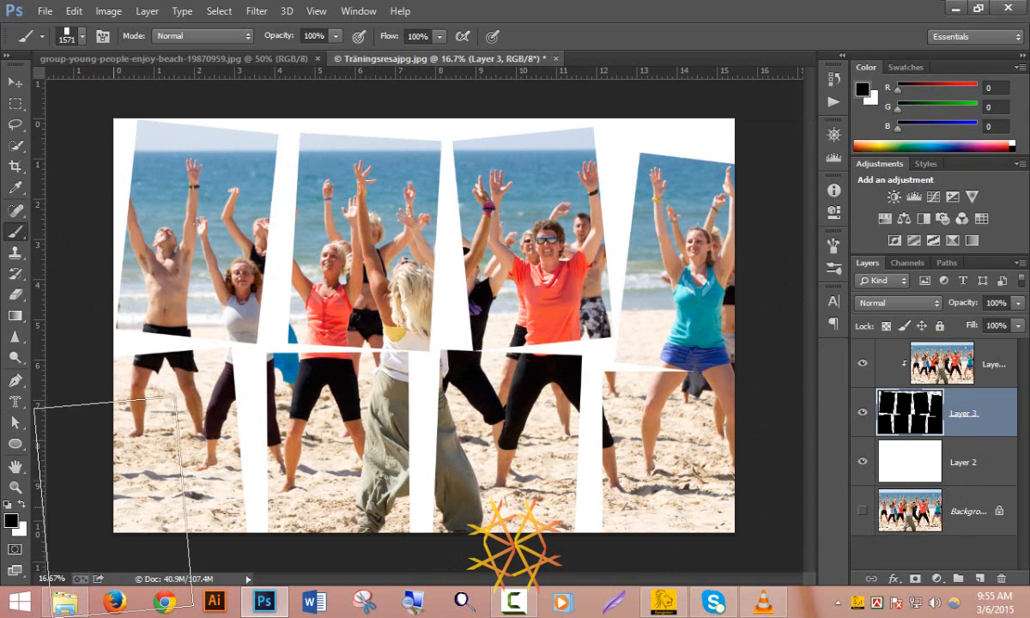
key("ctrl+alt+z")
key("ctrl+alt+z")
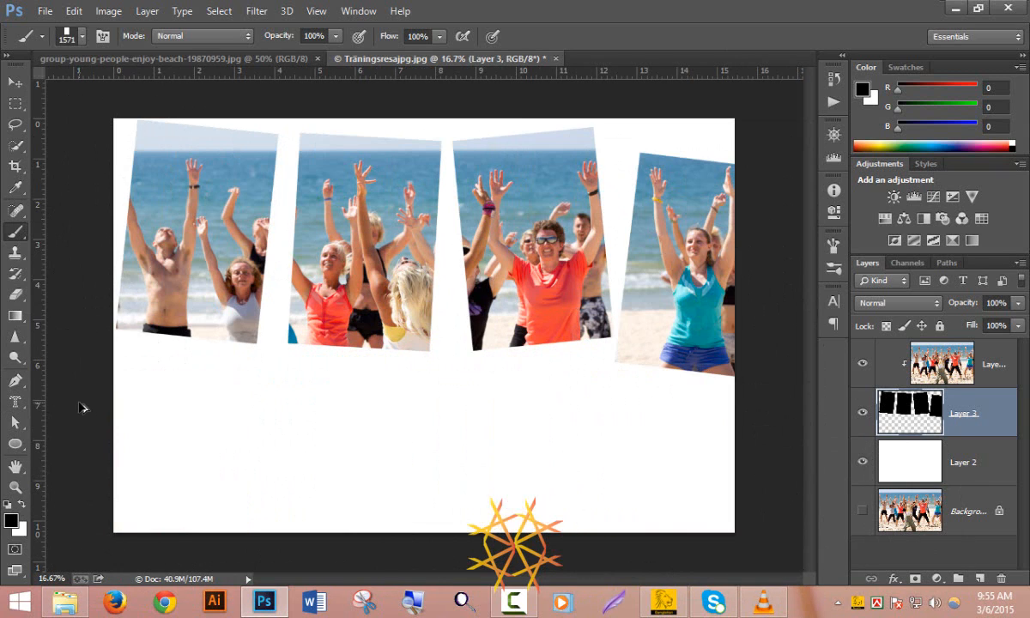
Set the rectangle brush's Angle Jitter to 1%, undoing any stamp made on the photo layer
left_click(102, 36)
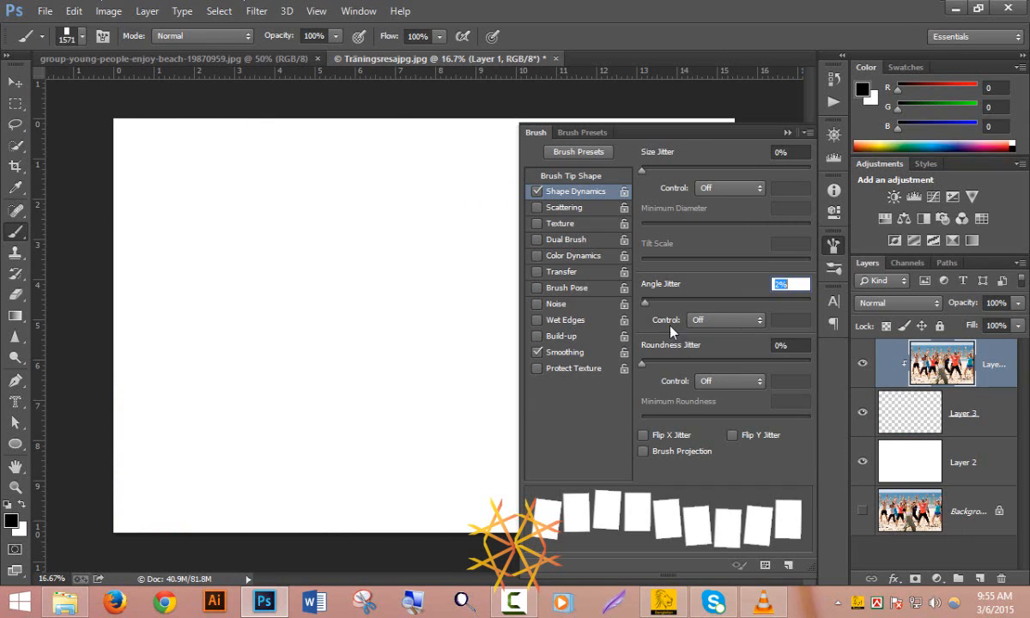
type("0")
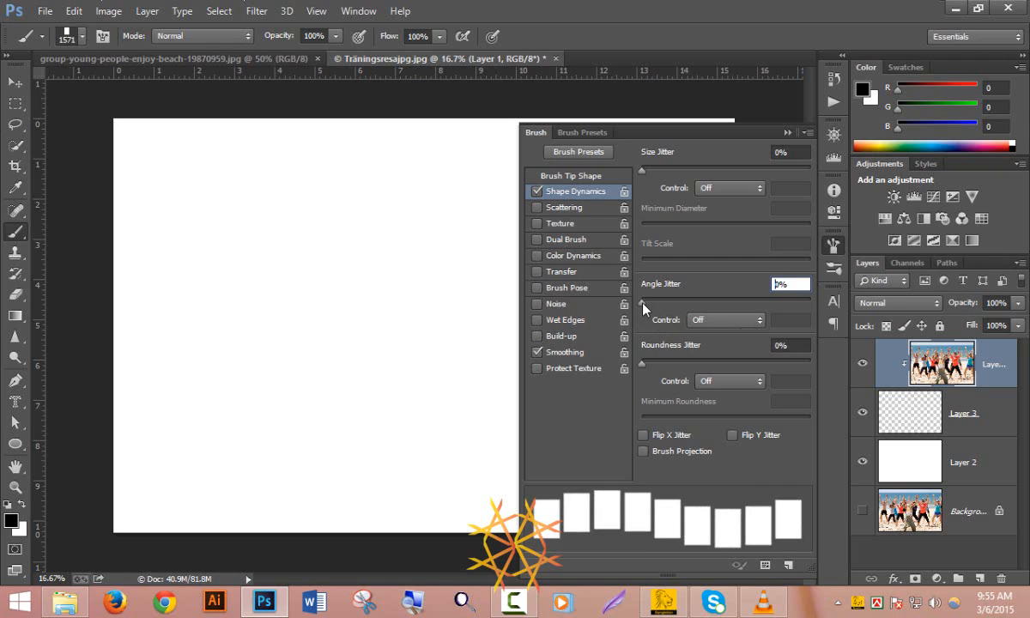
key("Return")
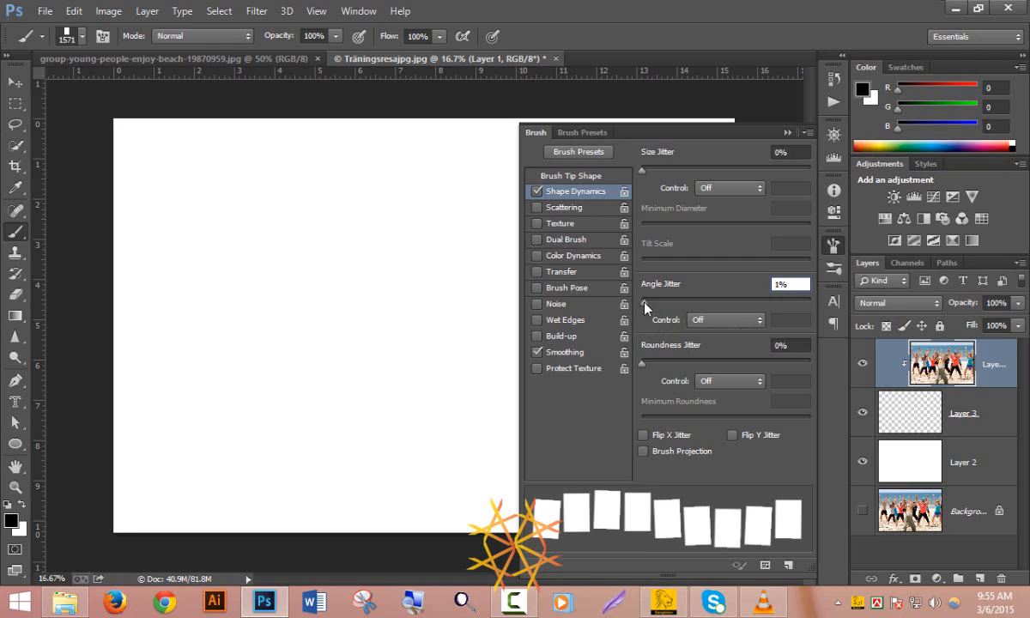
left_click(788, 133)
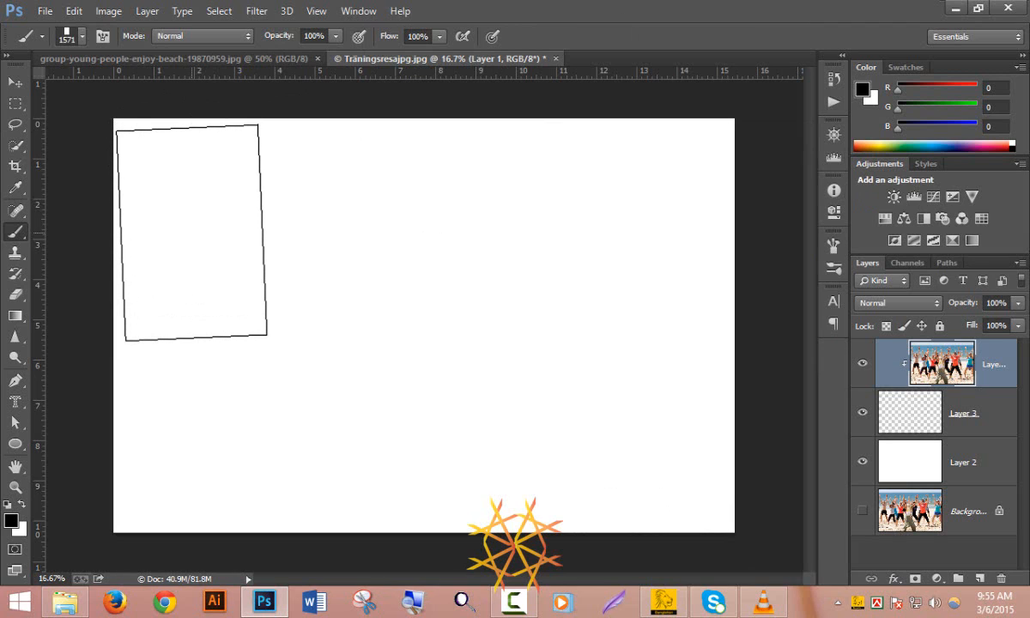
left_click(194, 232)
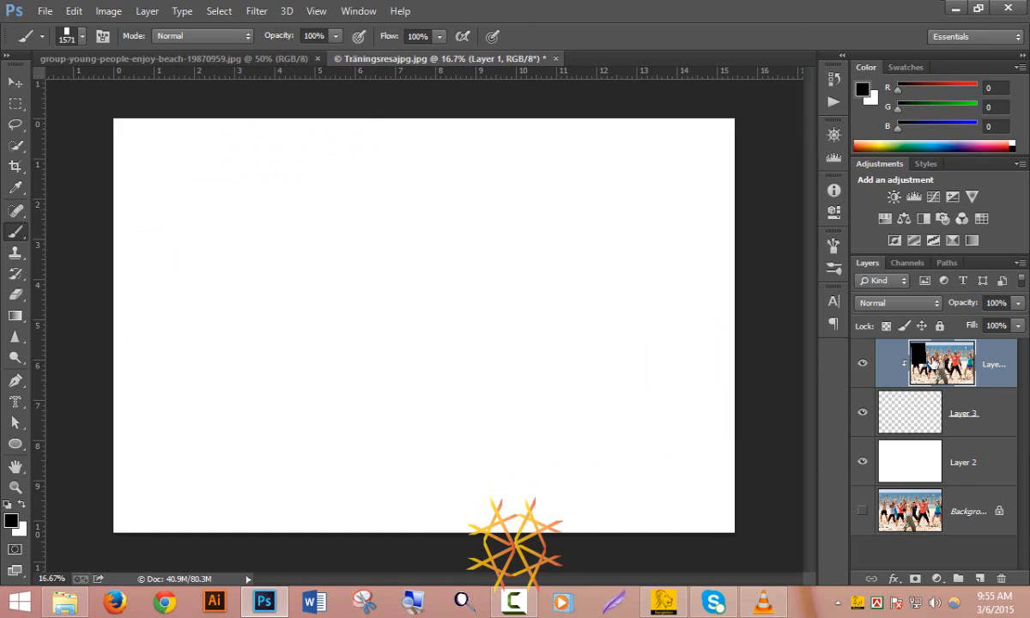
key("ctrl+z")
Paint an upper and a lower row of four slightly tilted rectangles each on the empty layer below the clipped photo
left_click(924, 408)
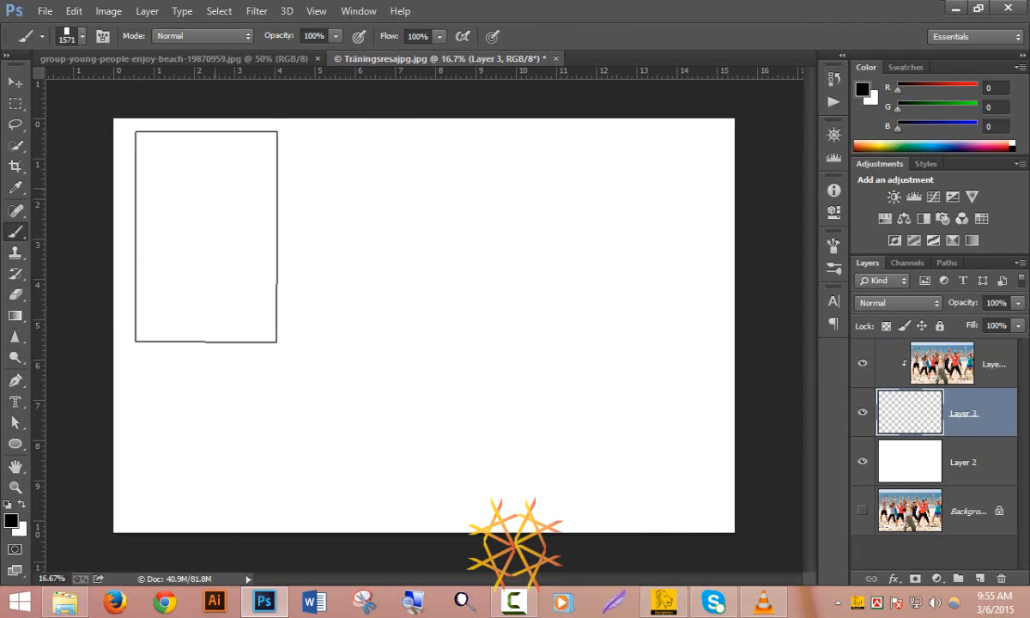
left_click_drag(185, 230, 686, 266)
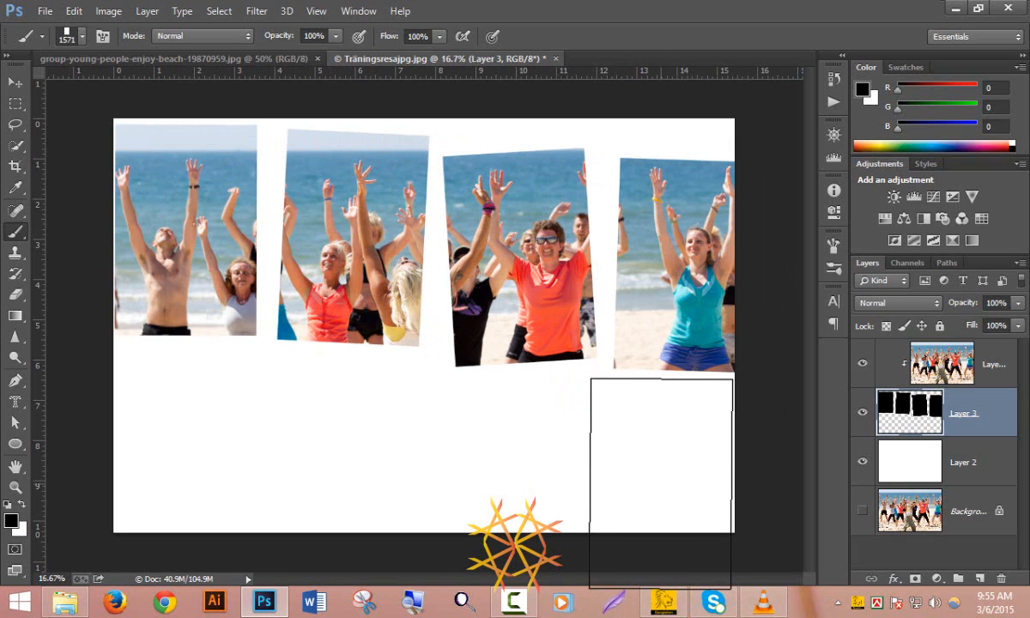
left_click_drag(662, 484, 155, 480)
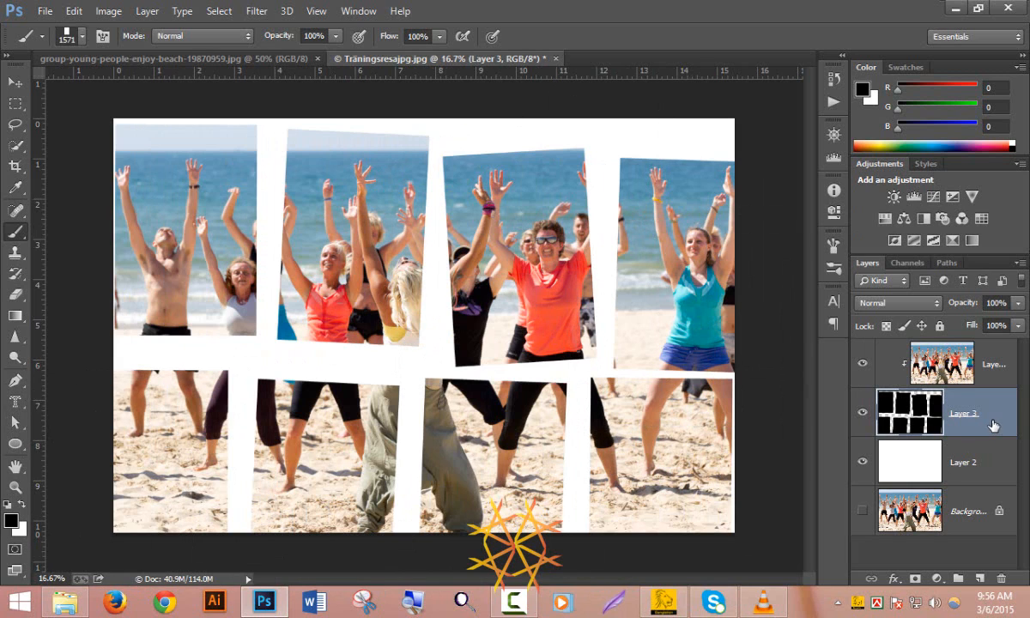
Scale the painted rectangles layer down slightly and position it to leave a narrow white margin around the collage
key("ctrl+t")
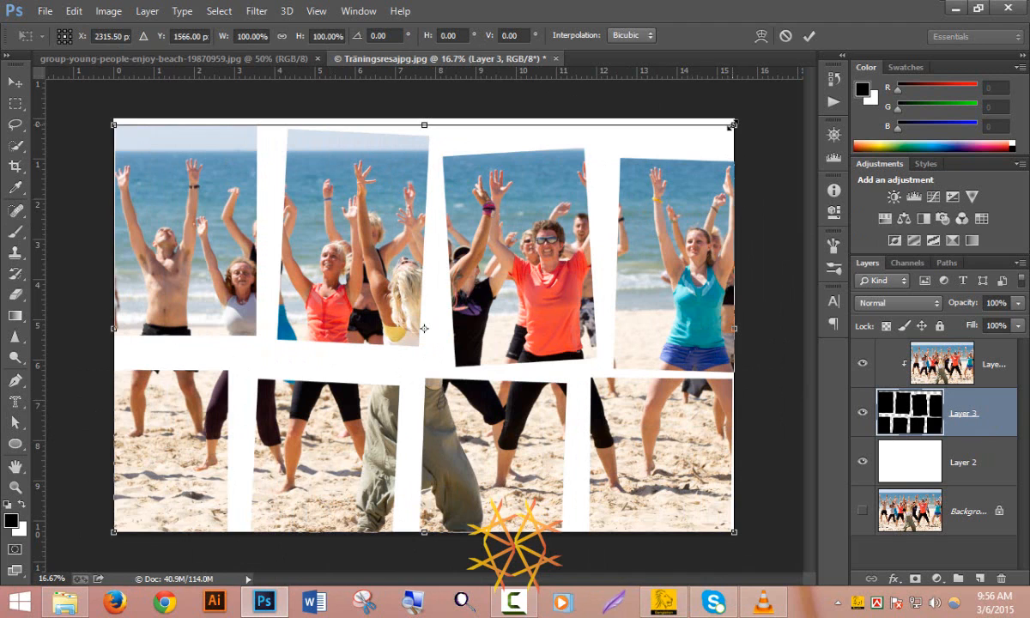
left_click_drag(730, 126, 694, 149)
mouse_move(548, 230)
left_mouse_down()
mouse_move(561, 226)
mouse_move(549, 227)
left_mouse_up()
key("Return")
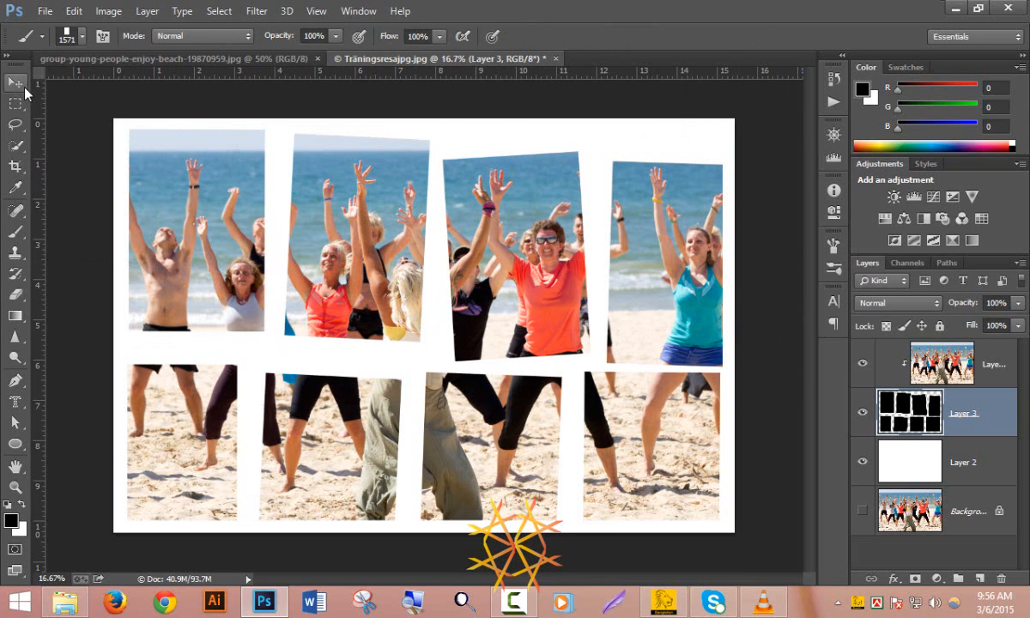
Add a Stroke layer style to the rectangles layer with size 10 px and position Inside
left_click(14, 82)
double_click(995, 421)
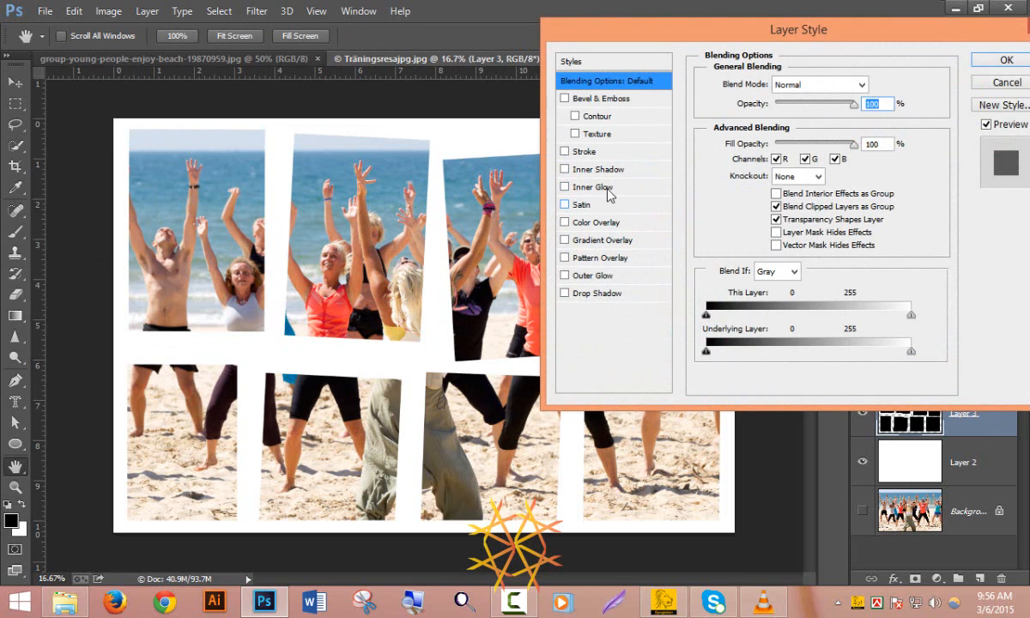
left_click(564, 151)
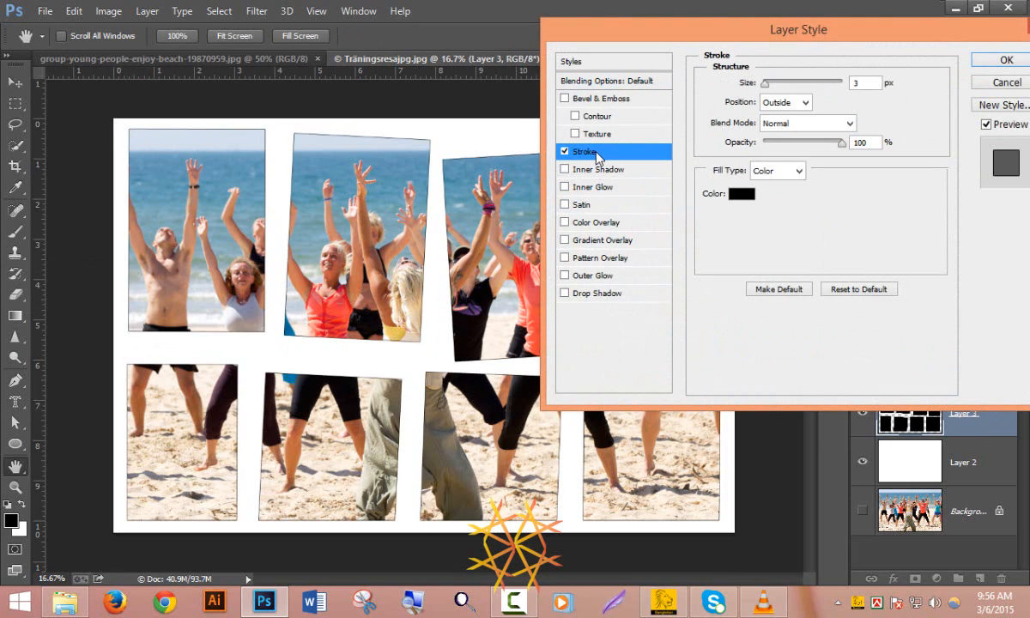
double_click(854, 83)
type("10")
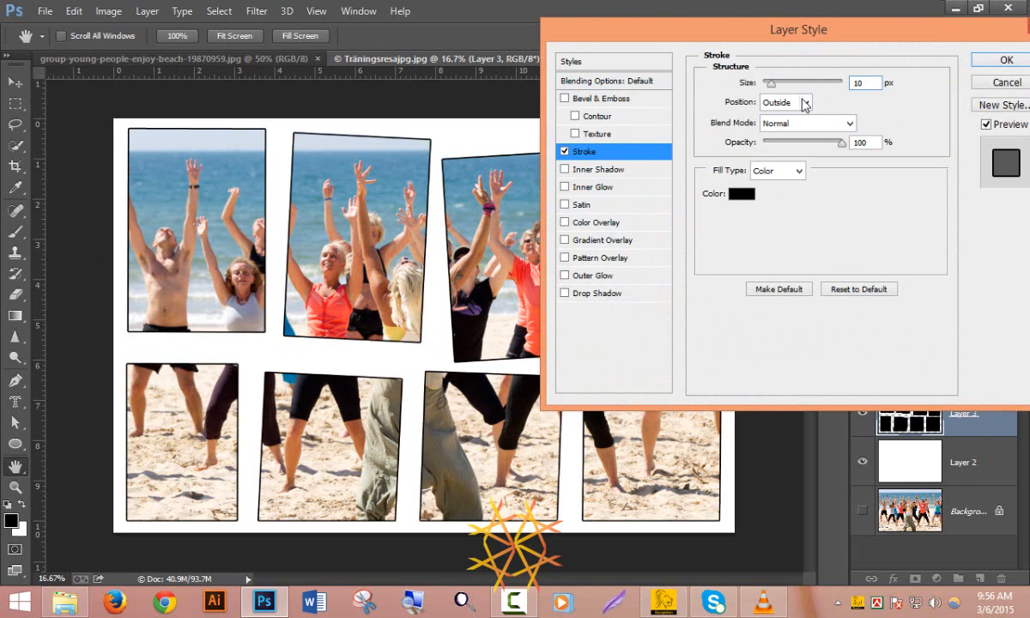
left_click(807, 103)
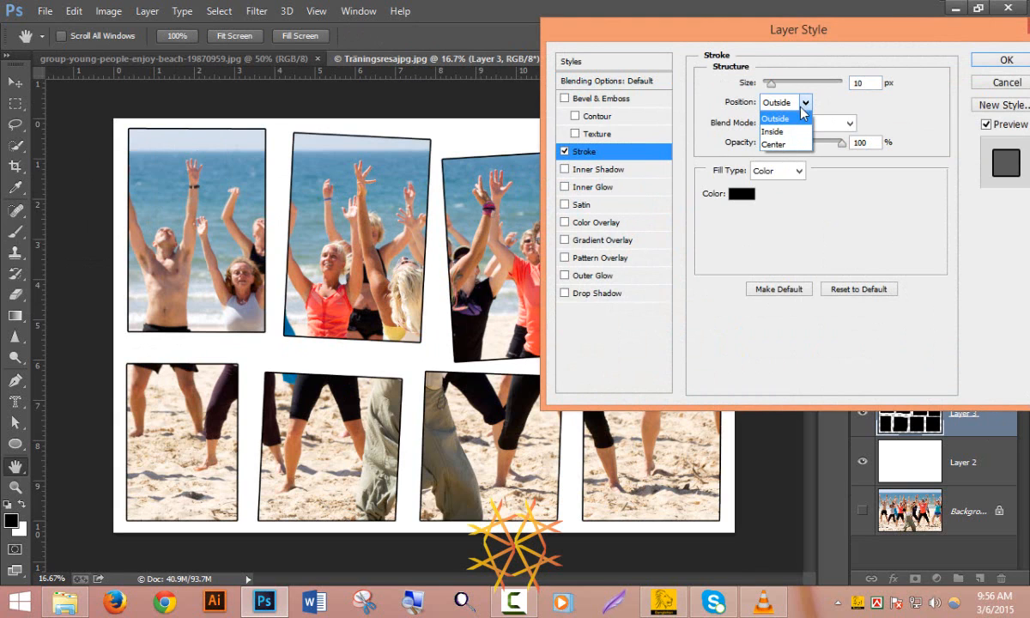
left_click(777, 128)
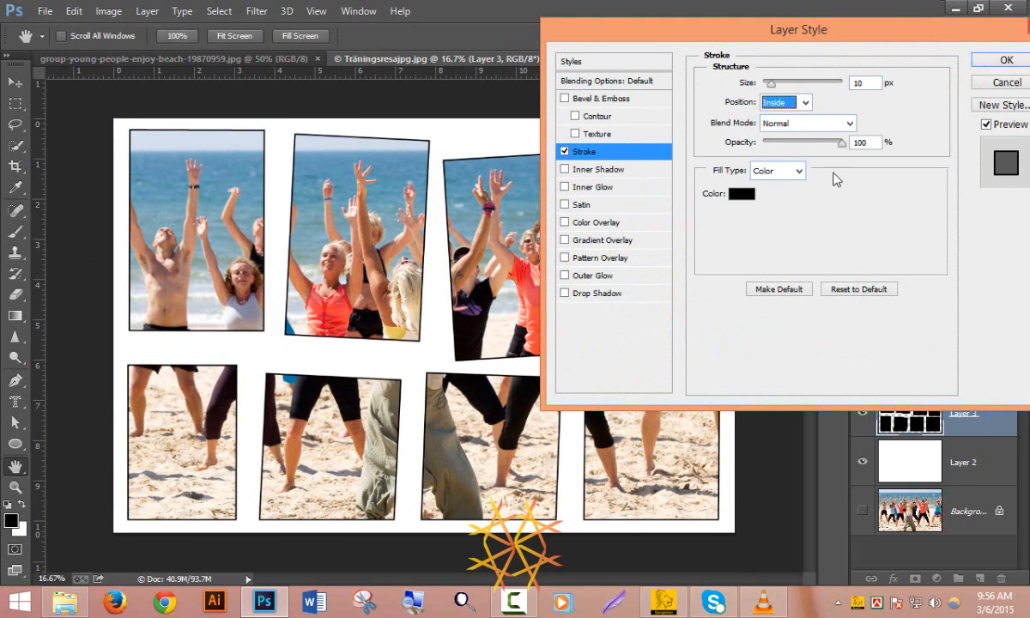
Set the stroke color to white (ffffff) and move the Layer Style dialog to uncover more of the collage
left_click(742, 194)
left_click(519, 107)
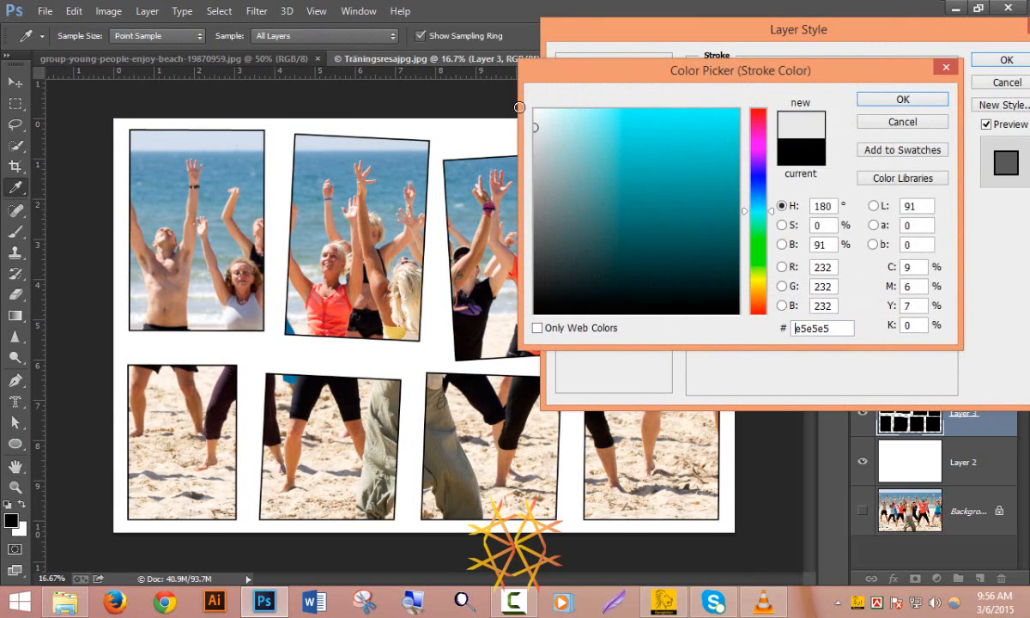
left_click(519, 109)
left_click(906, 101)
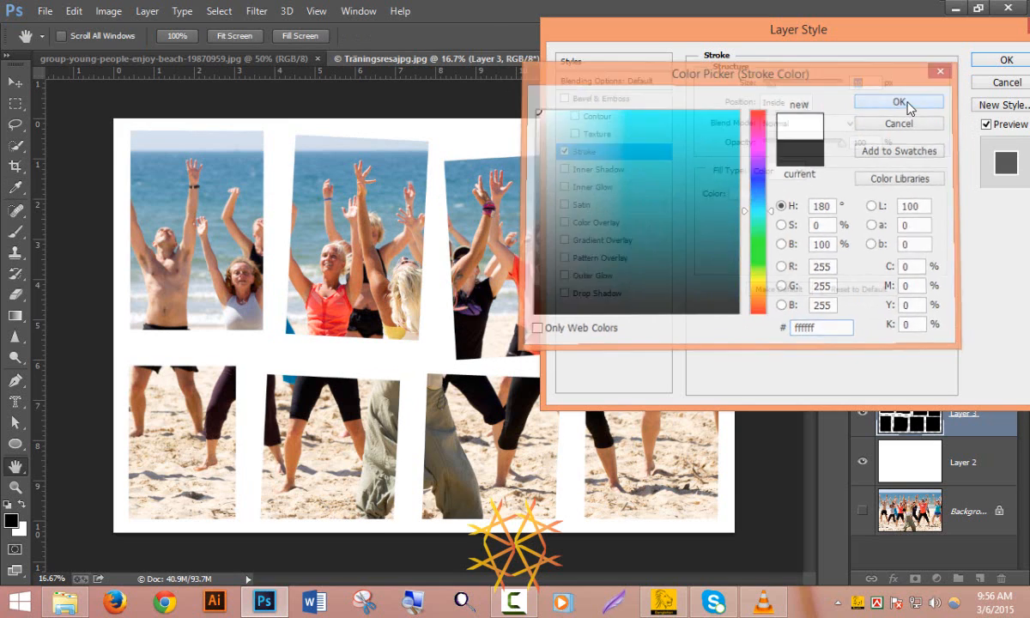
left_click_drag(772, 41, 783, 28)
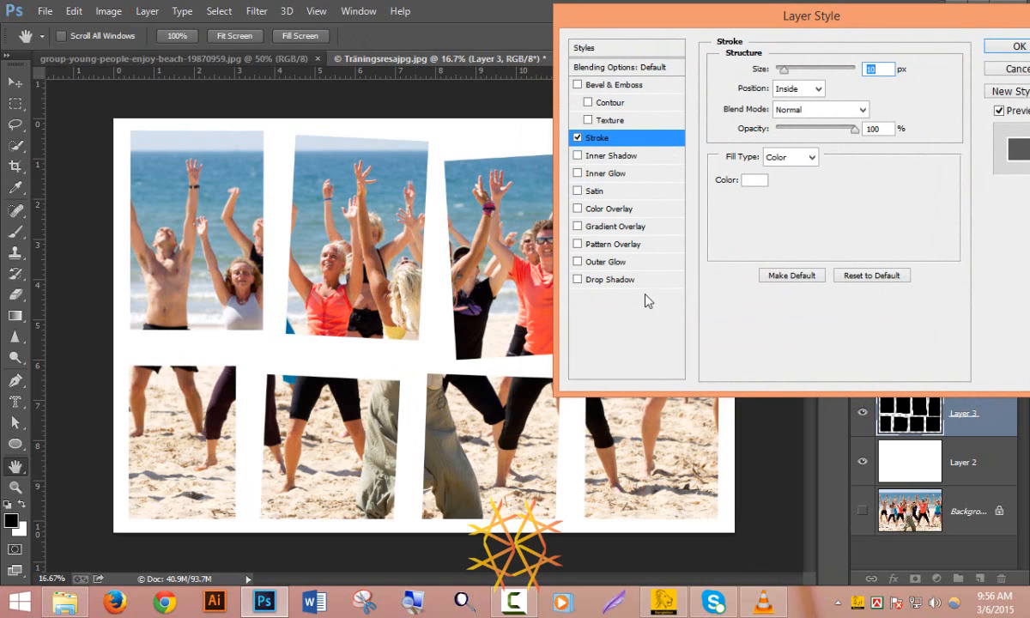
Add a Drop Shadow with 20% opacity and a 140° angle, without global light, to the rectangles layer
left_click(626, 281)
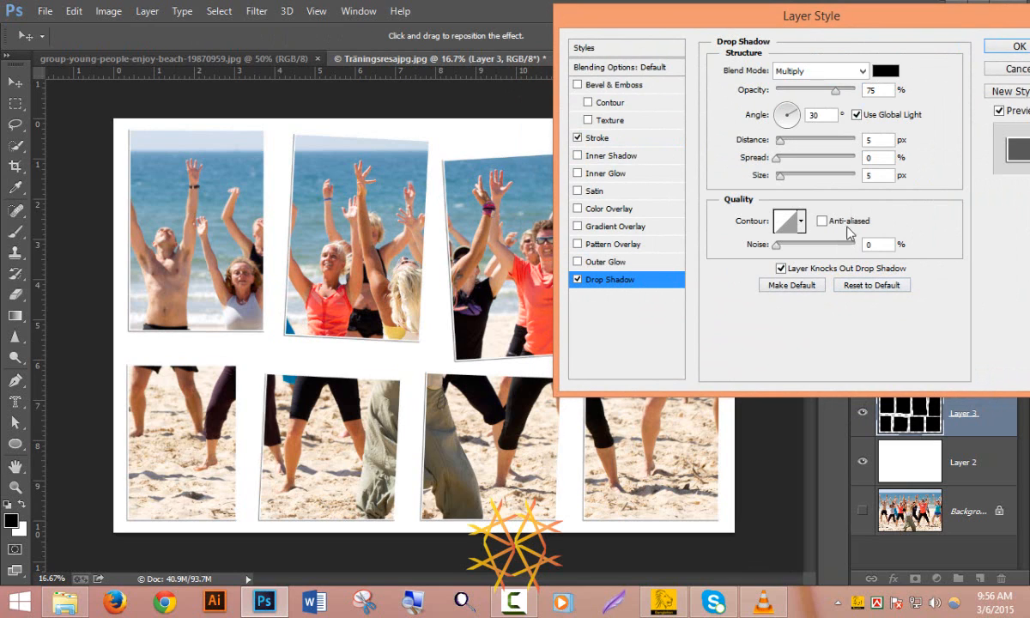
left_click_drag(887, 91, 854, 94)
type("20")
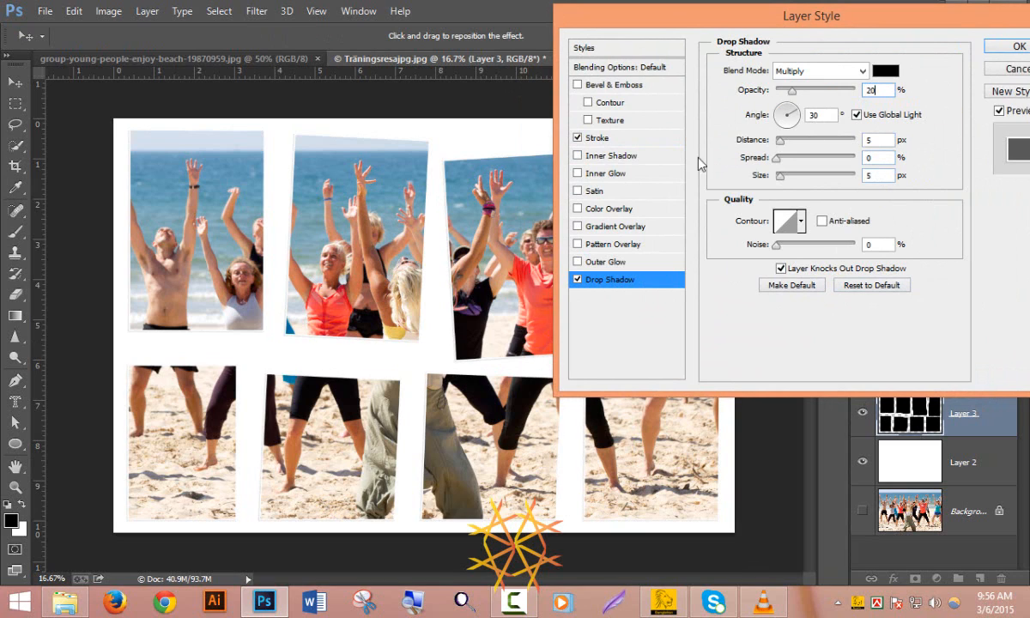
left_click(857, 116)
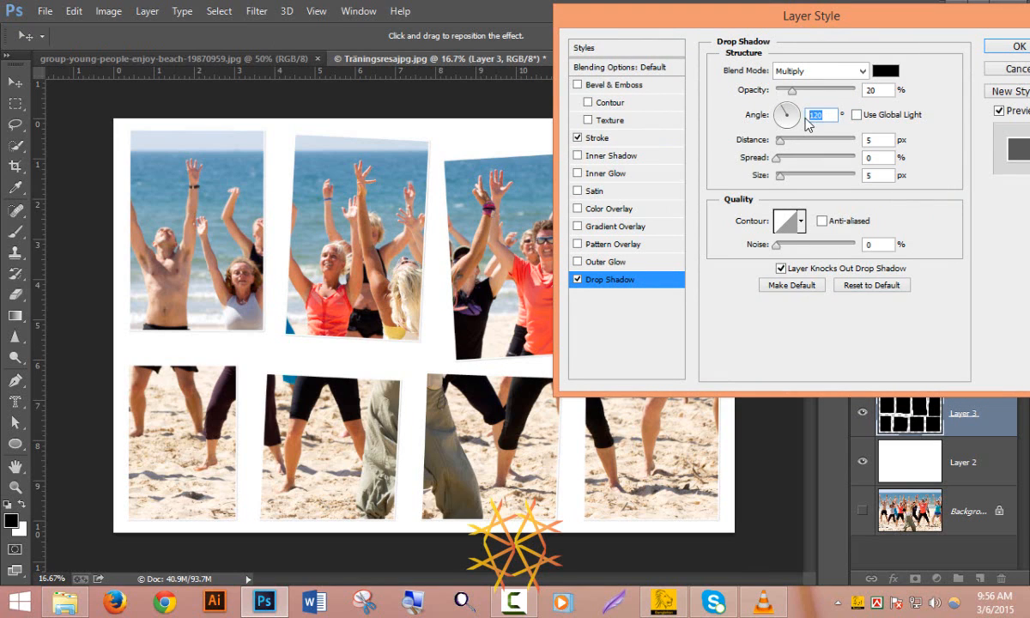
type("140")
key("Tab")
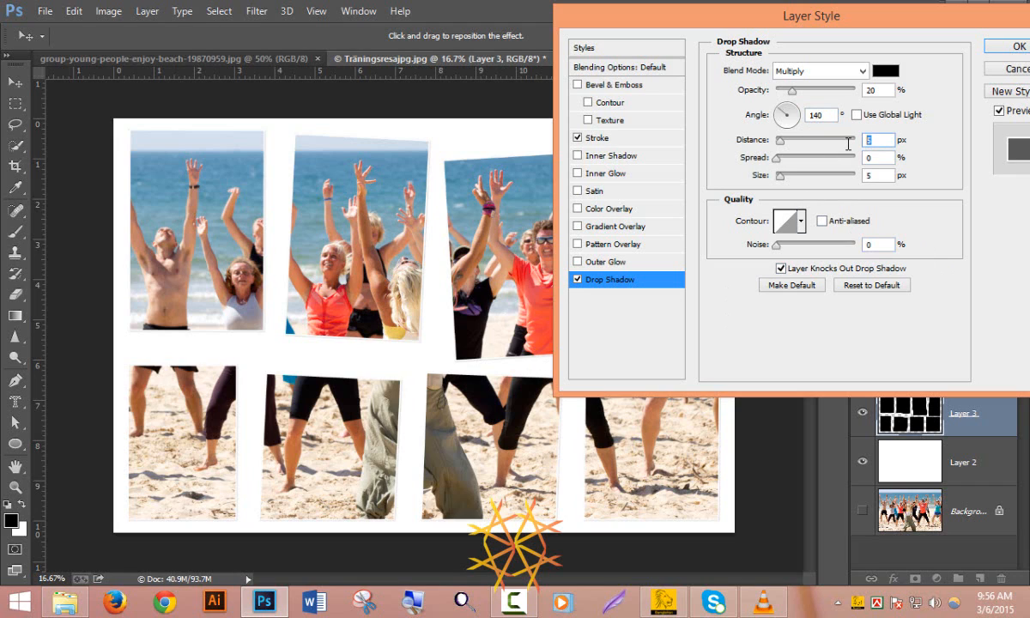
Set the drop shadow's distance to 20 px and its size to 15 px
type("12")
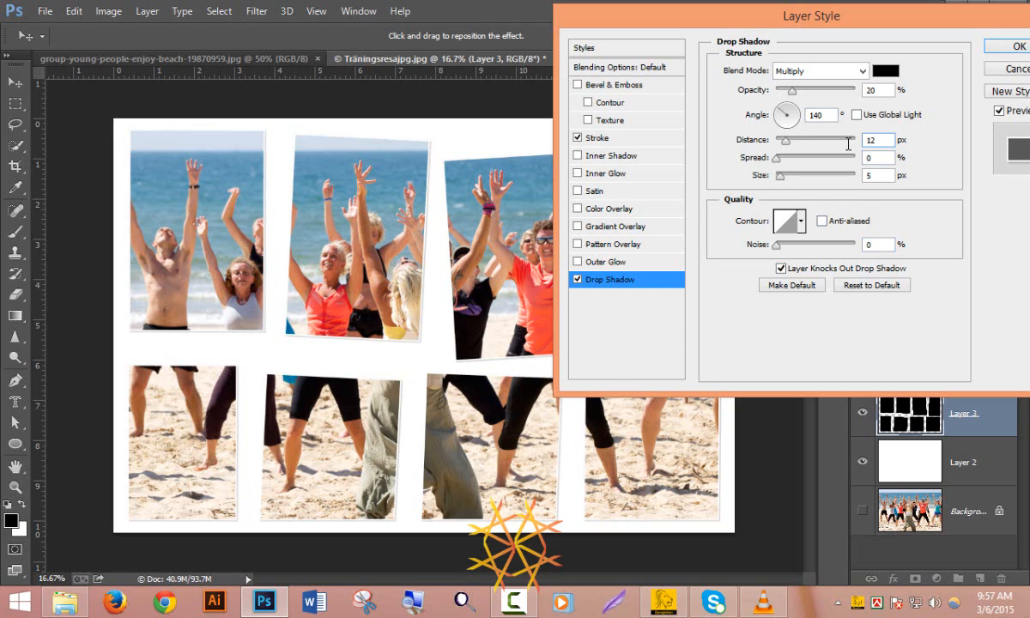
key("BackSpace")
key("BackSpace")
type("20")
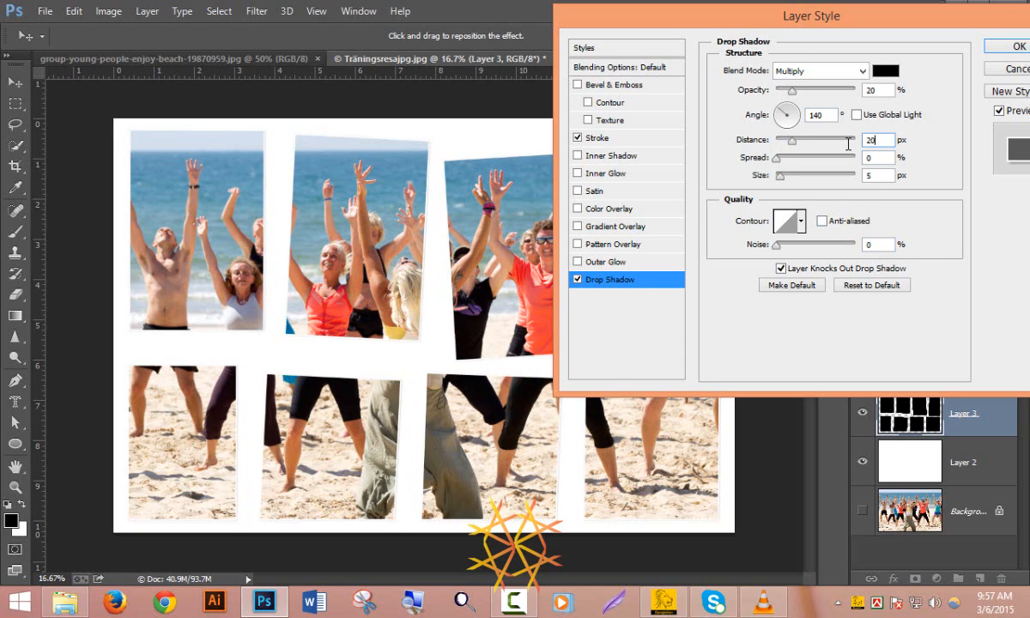
key("Tab")
key("Tab")
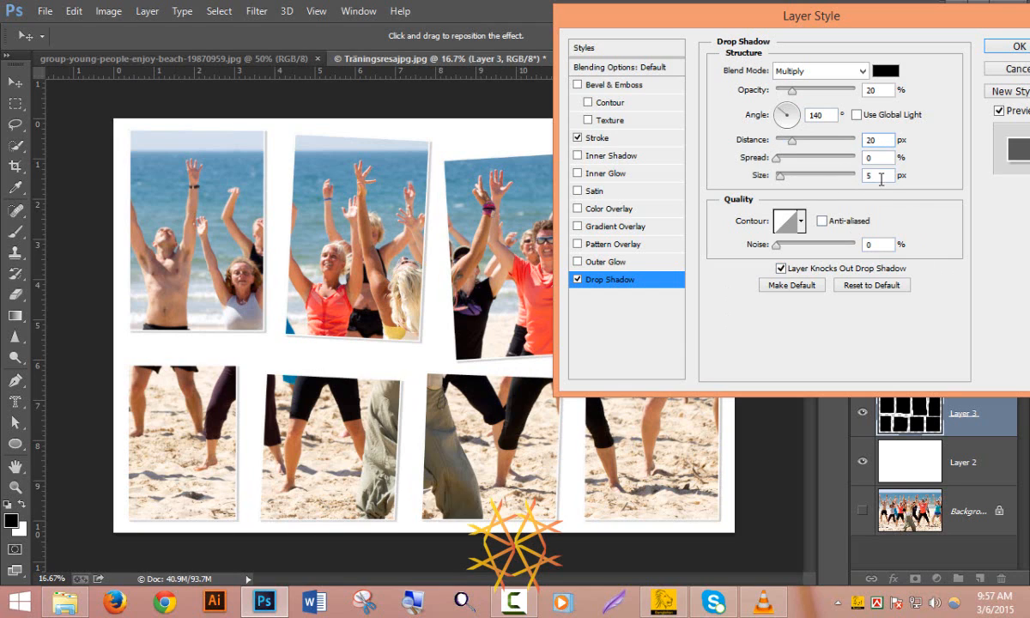
type("15")
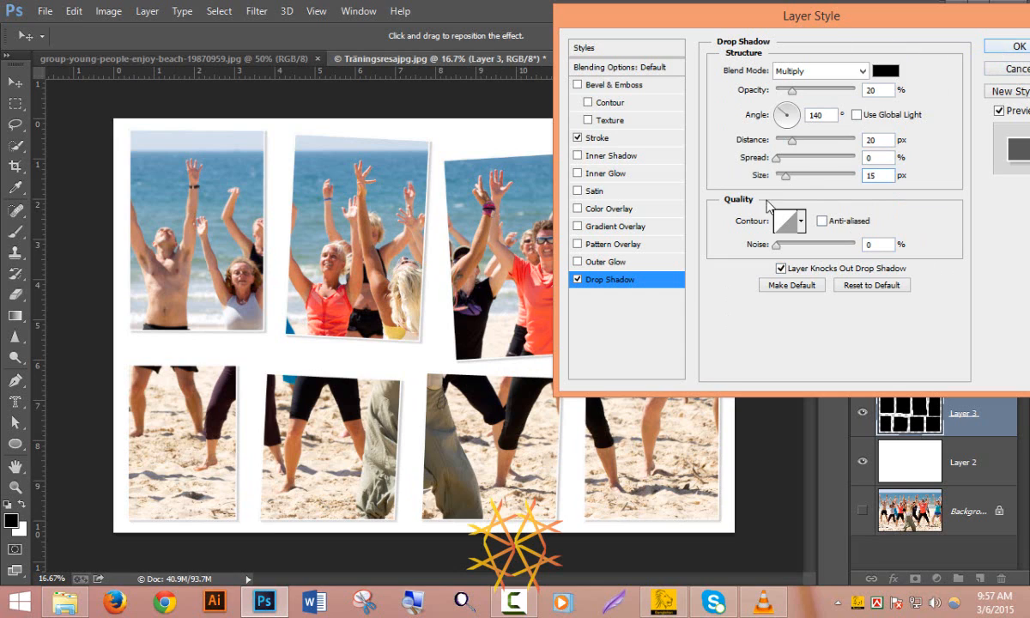
Increase the drop shadow's distance to 50 px and size to 51 px, and apply the layer style
left_click_drag(784, 176, 817, 148)
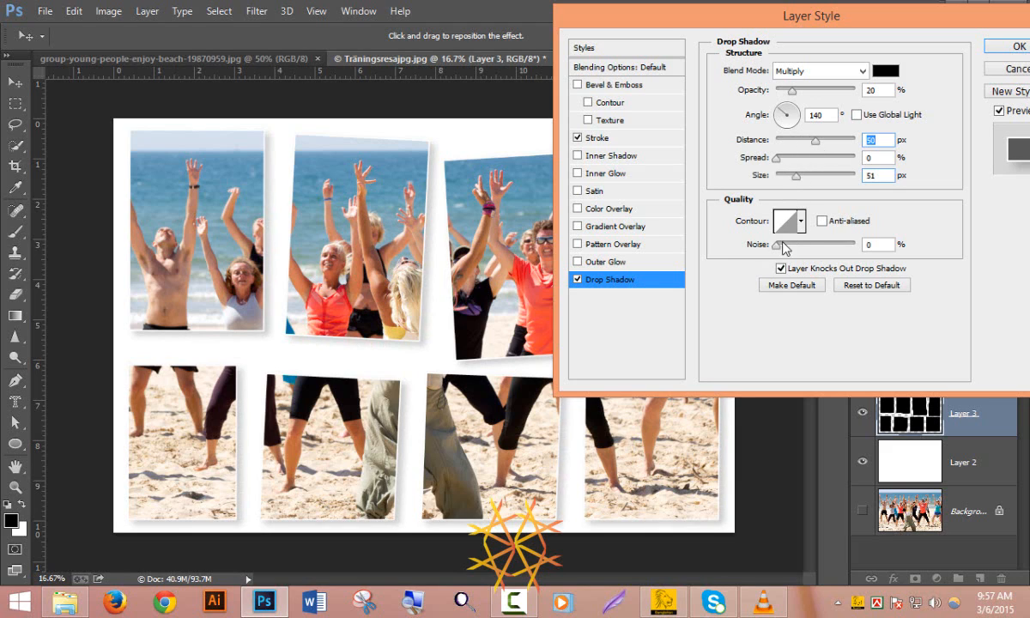
left_click(801, 221)
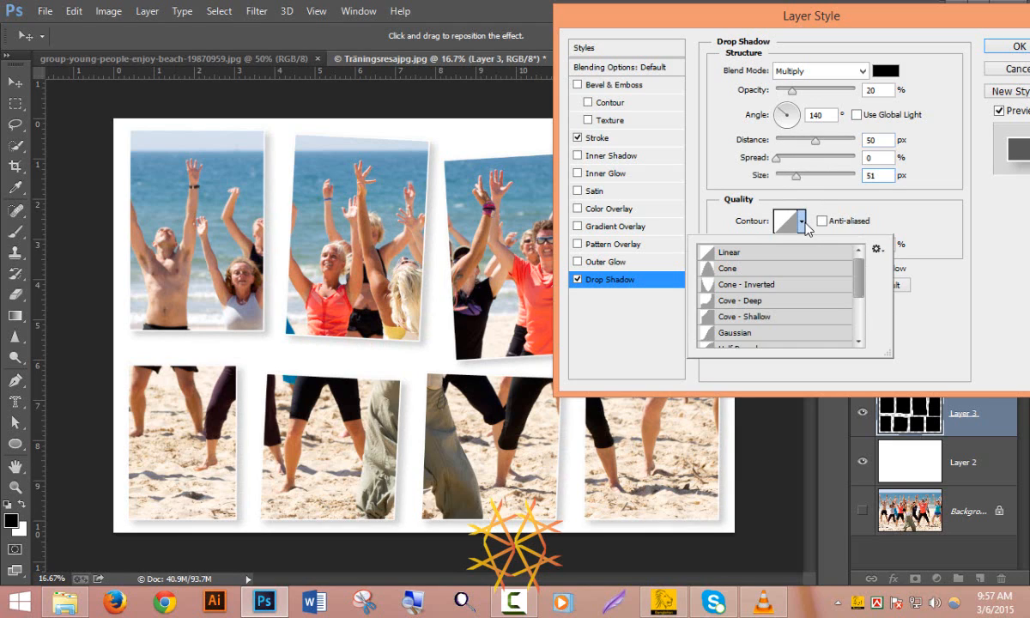
left_click(803, 222)
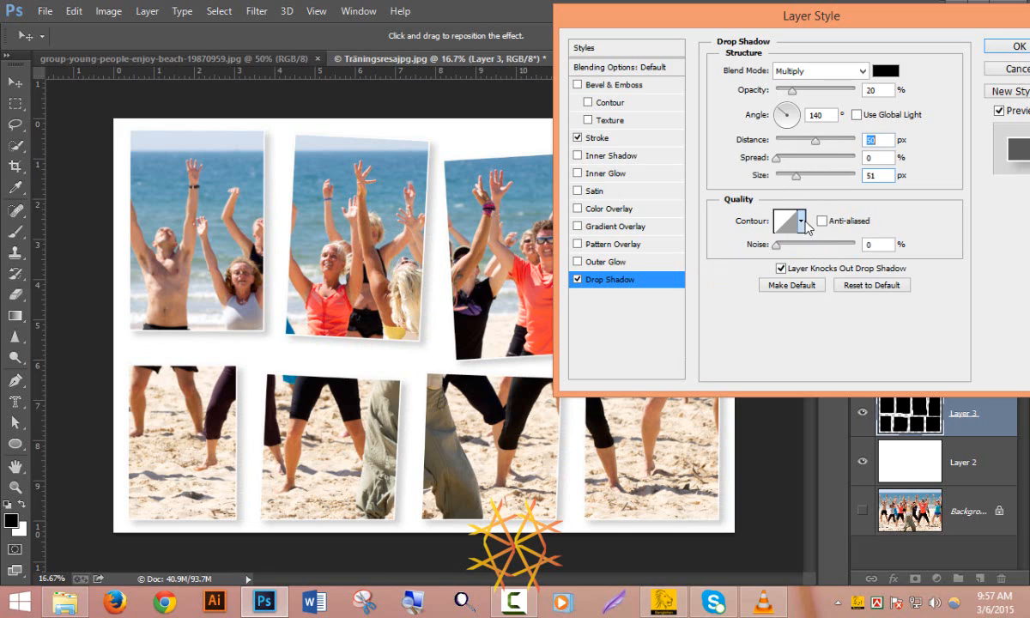
left_click(1017, 46)
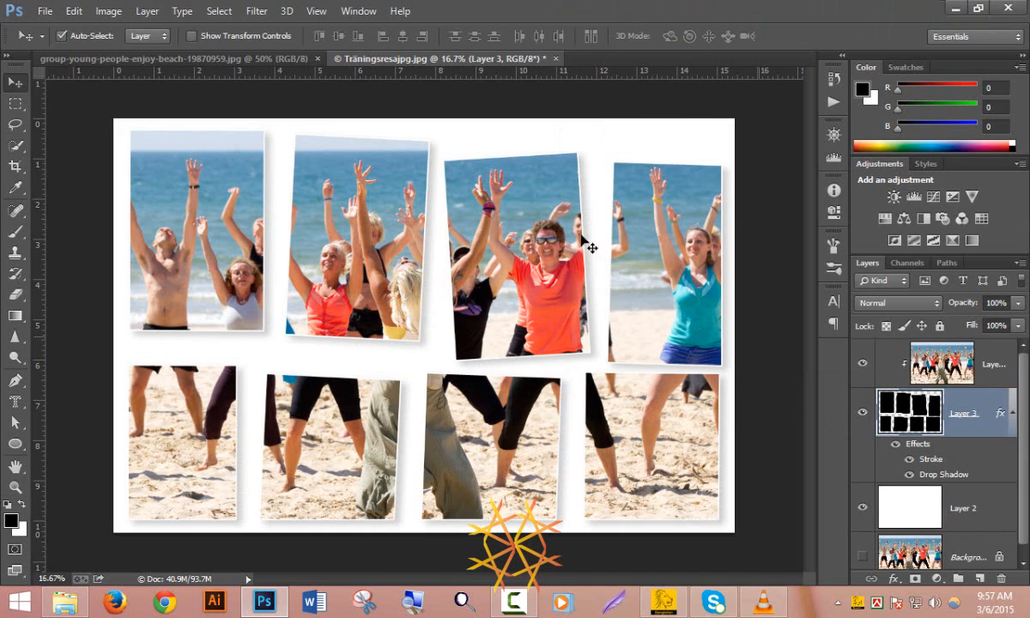
Examine the white borders and drop shadows of the collage panels up close and in the full view
left_click(335, 253, "ctrl")
left_click(341, 314, "ctrl+alt")
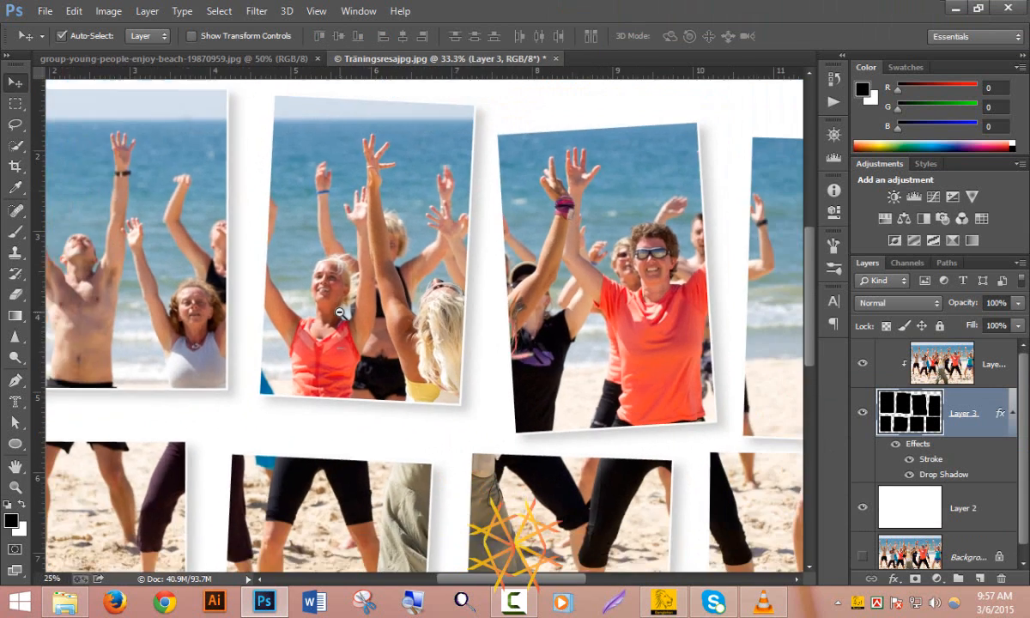
left_click(335, 311, "ctrl+alt")
left_click(320, 298, "ctrl+alt")
left_click(637, 302, "ctrl")
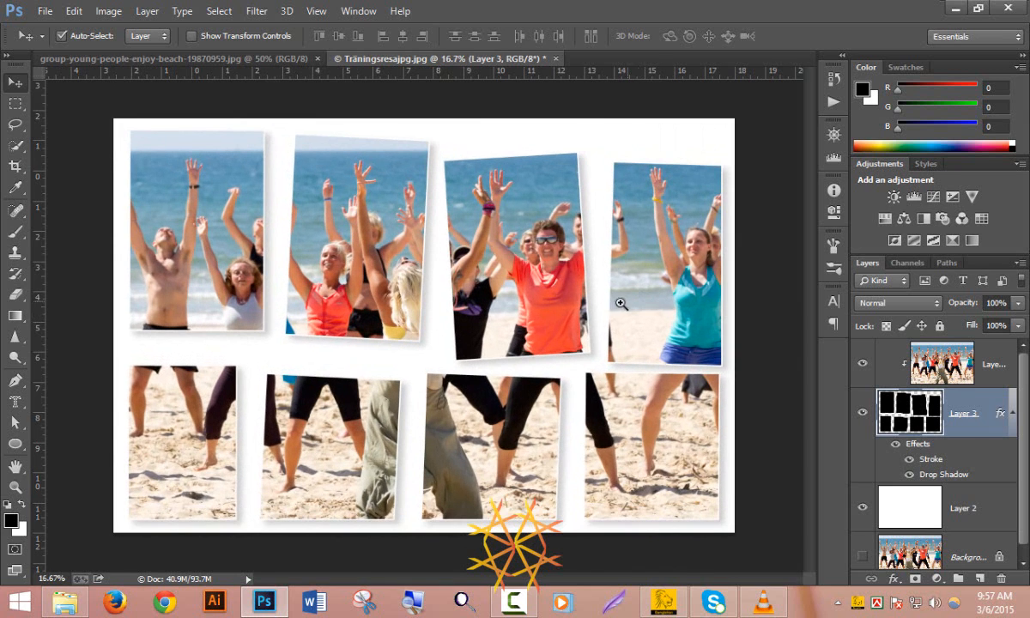
left_click(520, 286, "ctrl+alt")
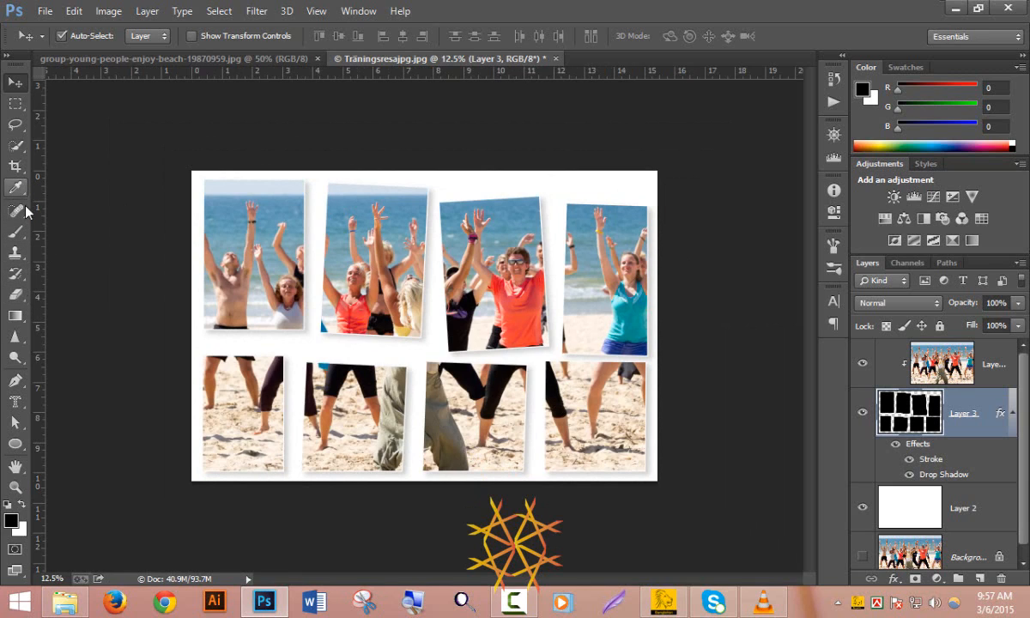
Reduce the rectangle brush's tip spacing to 93%
left_click(14, 232)
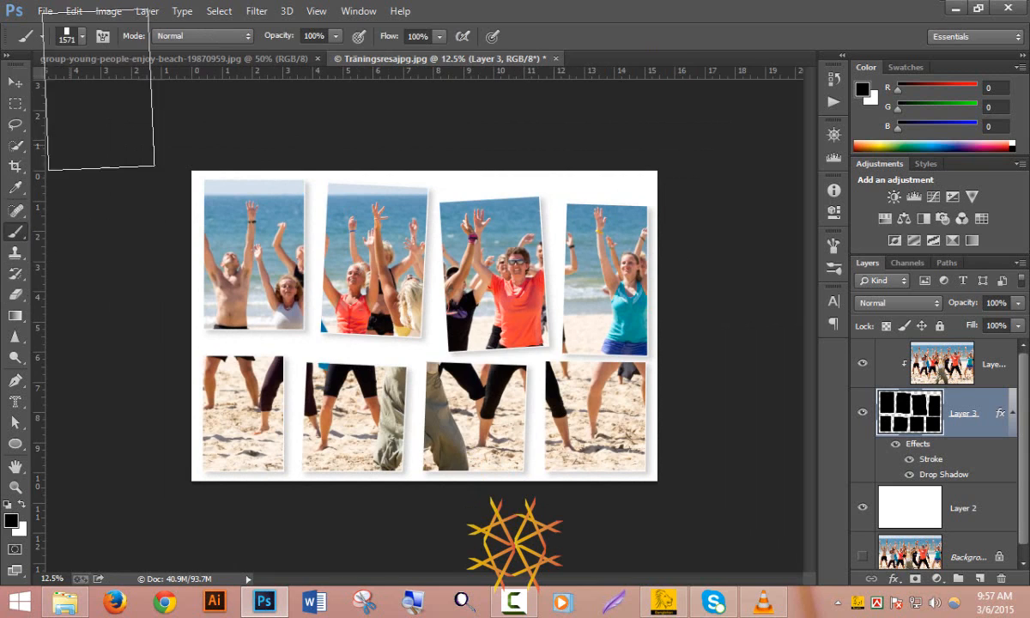
left_click(102, 36)
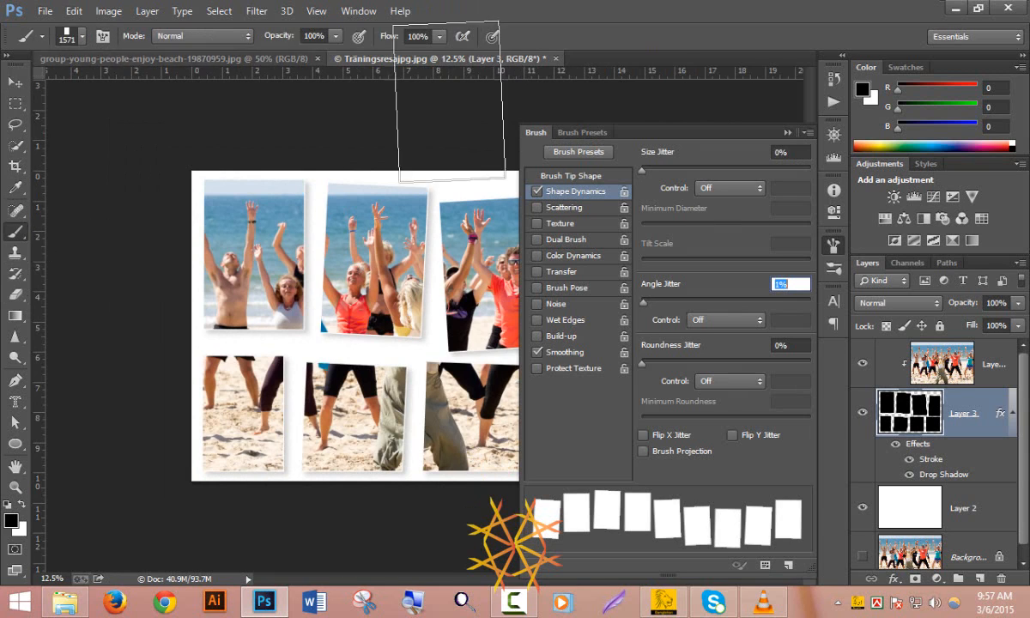
left_click(555, 179)
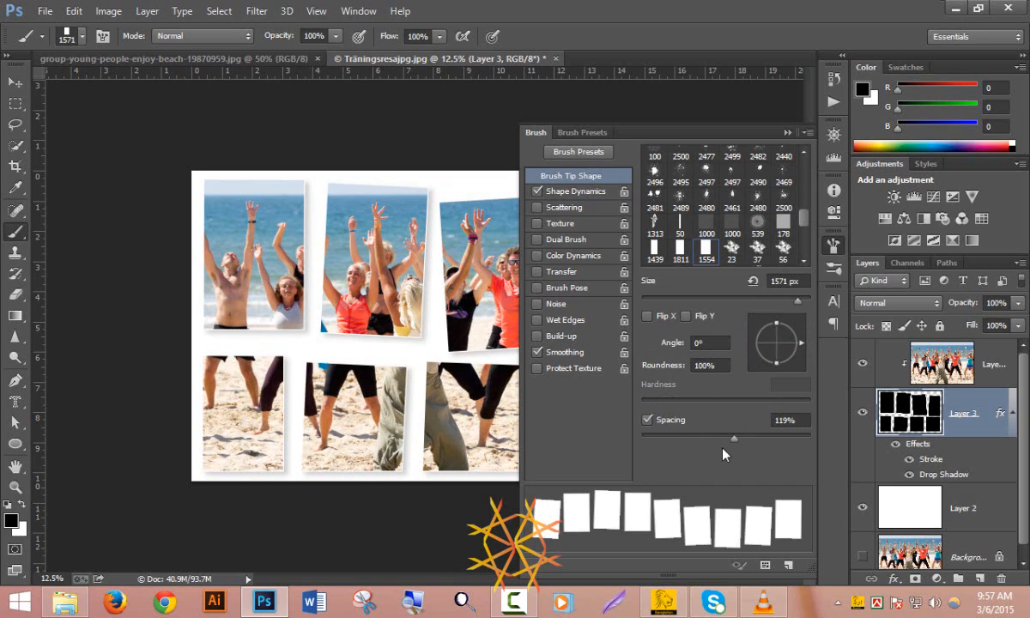
mouse_move(734, 441)
left_mouse_down()
mouse_move(659, 440)
mouse_move(731, 436)
mouse_move(720, 437)
left_mouse_up()
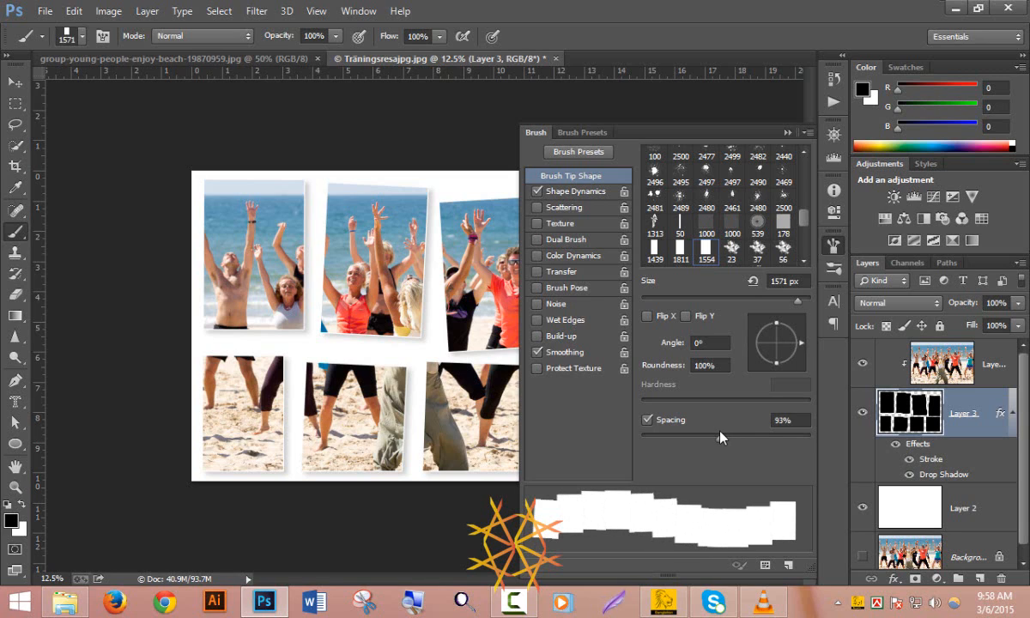
left_click(787, 134)
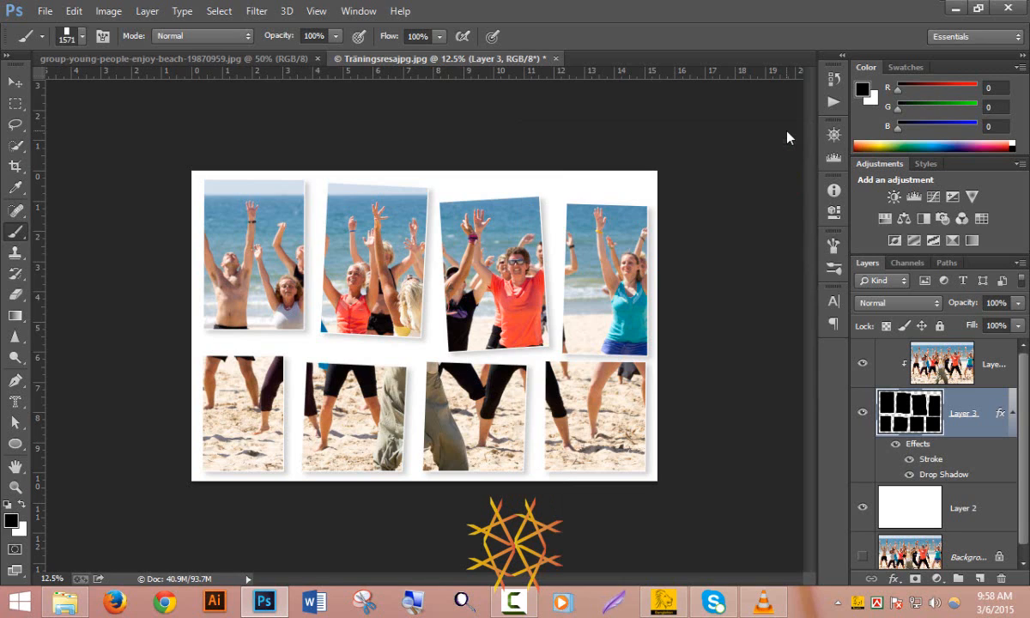
Hide the painted rectangles layer and add a new empty layer directly below it
left_click(980, 580)
left_click(862, 462)
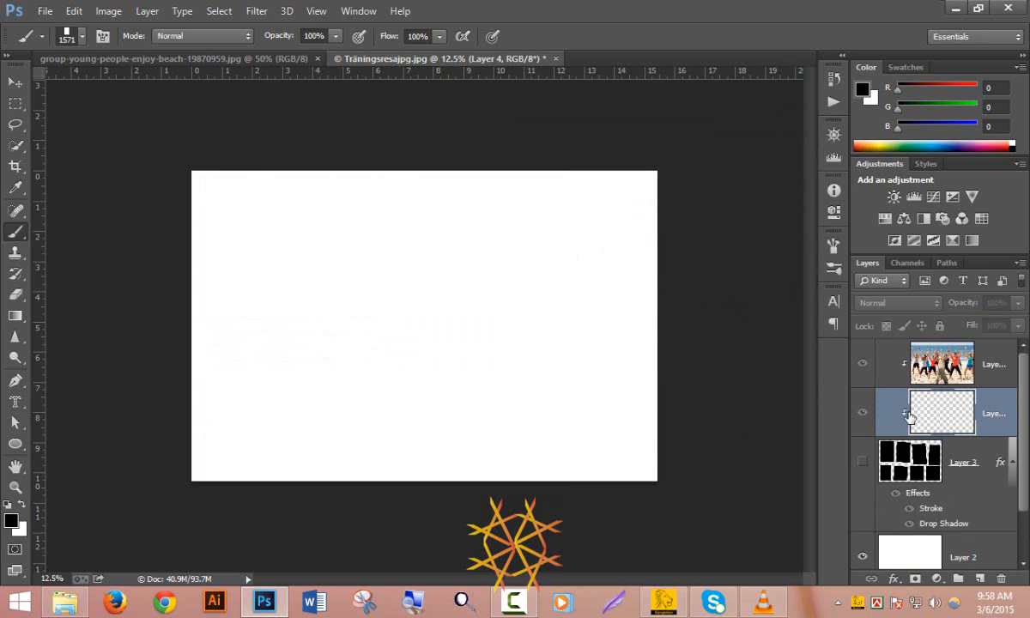
key("Delete")
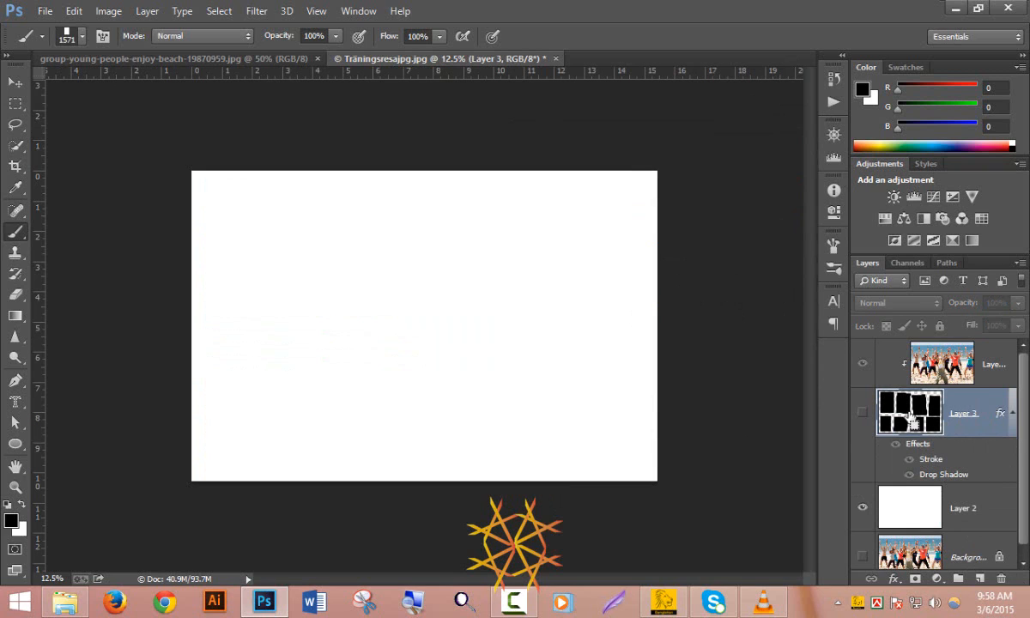
left_click(981, 580)
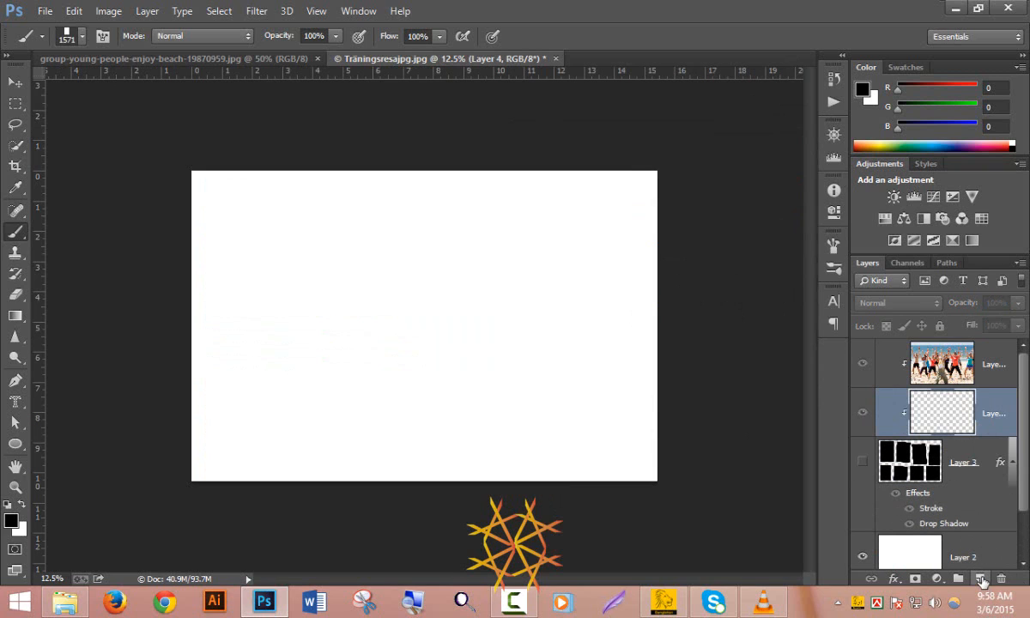
key("Delete")
left_click(982, 581, "ctrl")
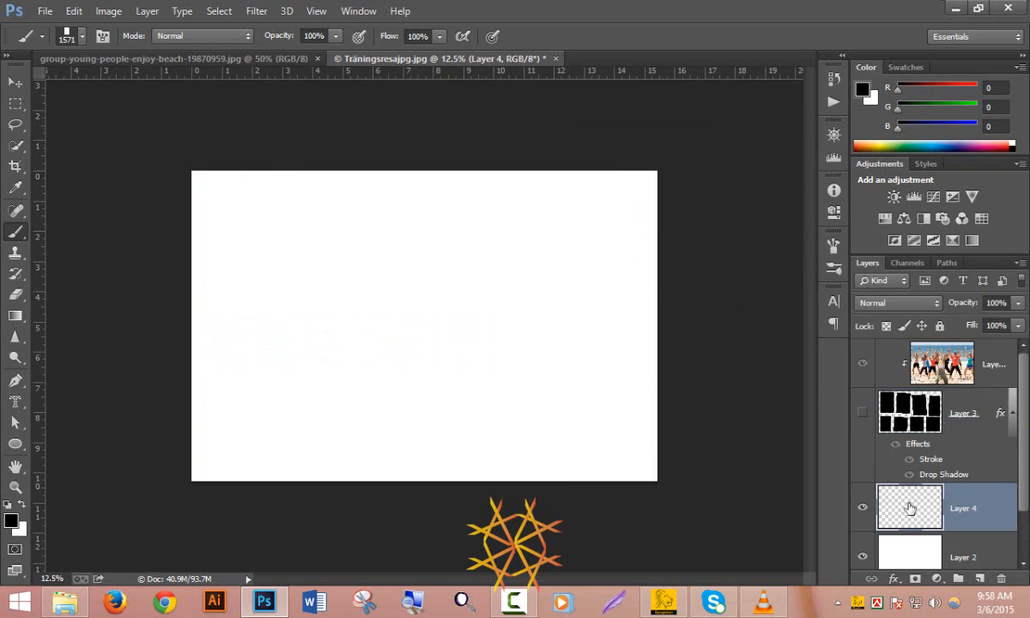
left_click(863, 411)
left_click_drag(974, 513, 927, 396)
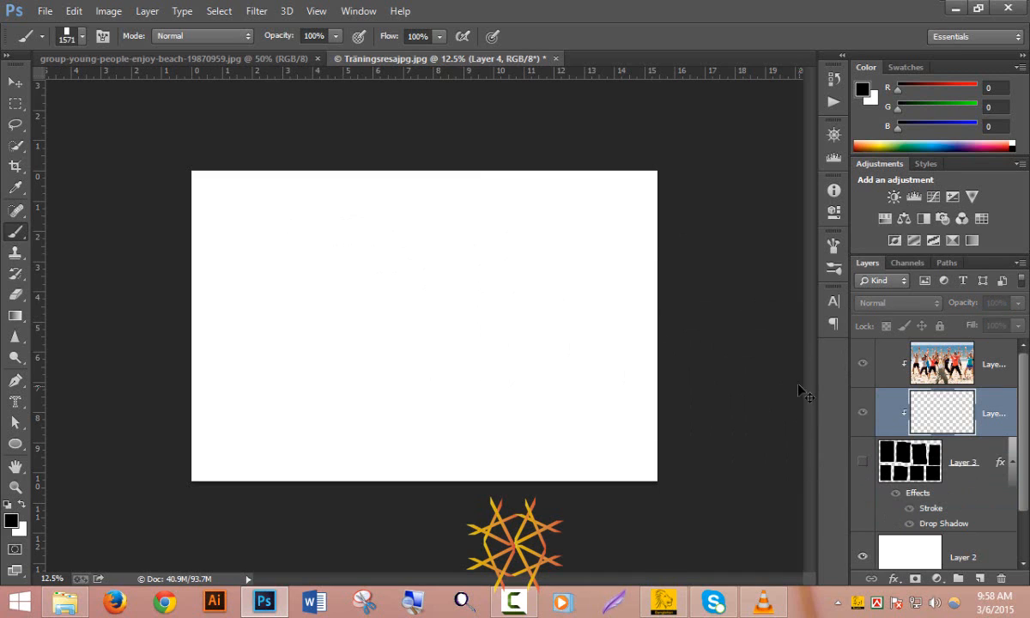
key("ctrl+z")
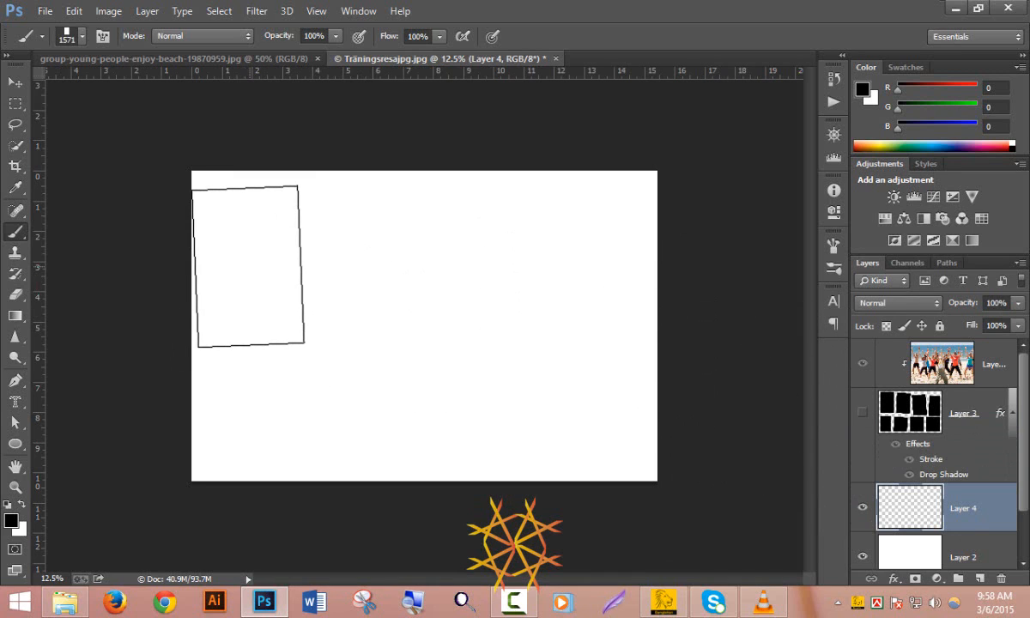
left_click_drag(248, 267, 726, 272)
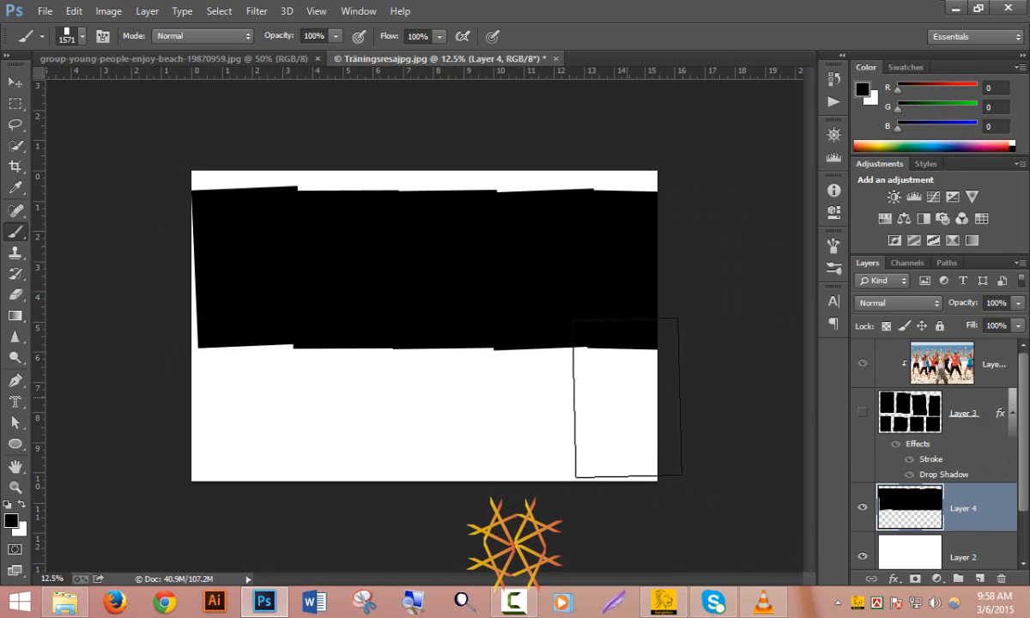
key("ctrl+z")
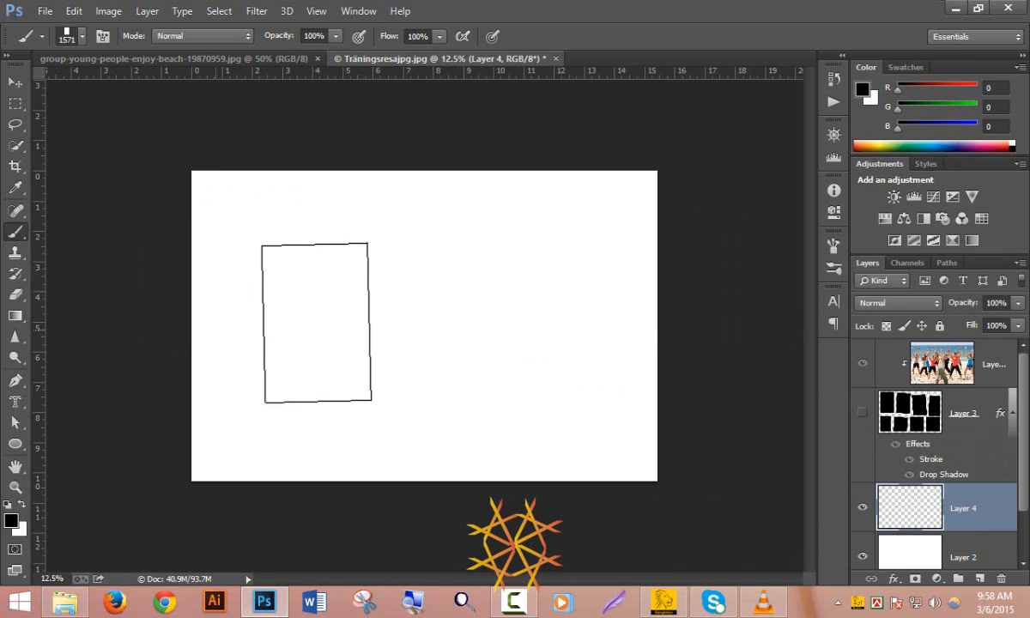
Move the hidden rectangles layer below the new empty layer and clip the photo layer to the empty layer
mouse_move(987, 419)
left_mouse_down()
mouse_move(976, 474)
mouse_move(944, 515)
left_mouse_up()
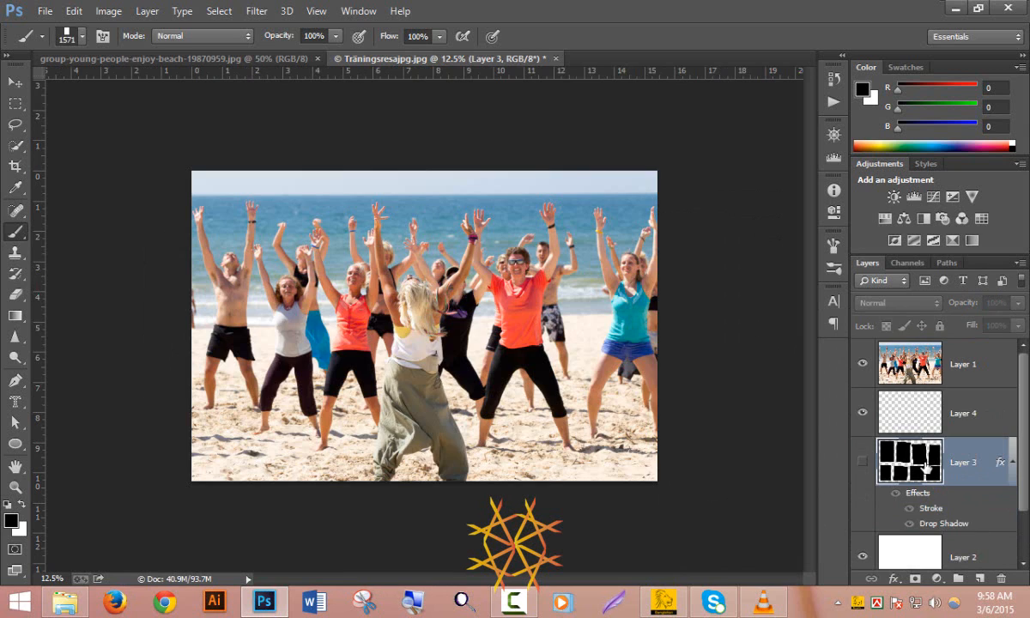
right_click(914, 345)
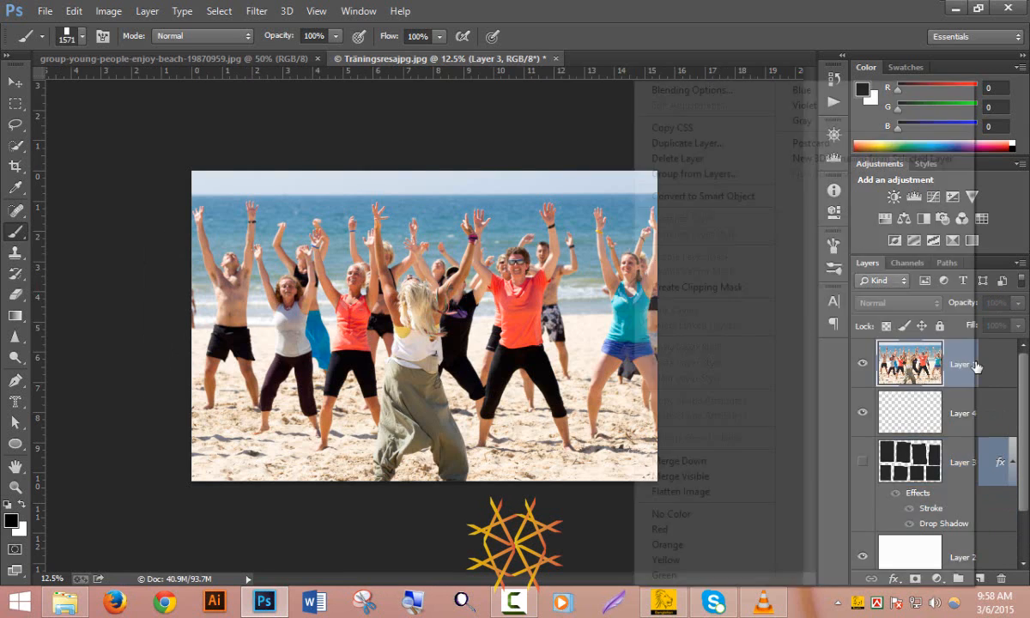
left_click(734, 289)
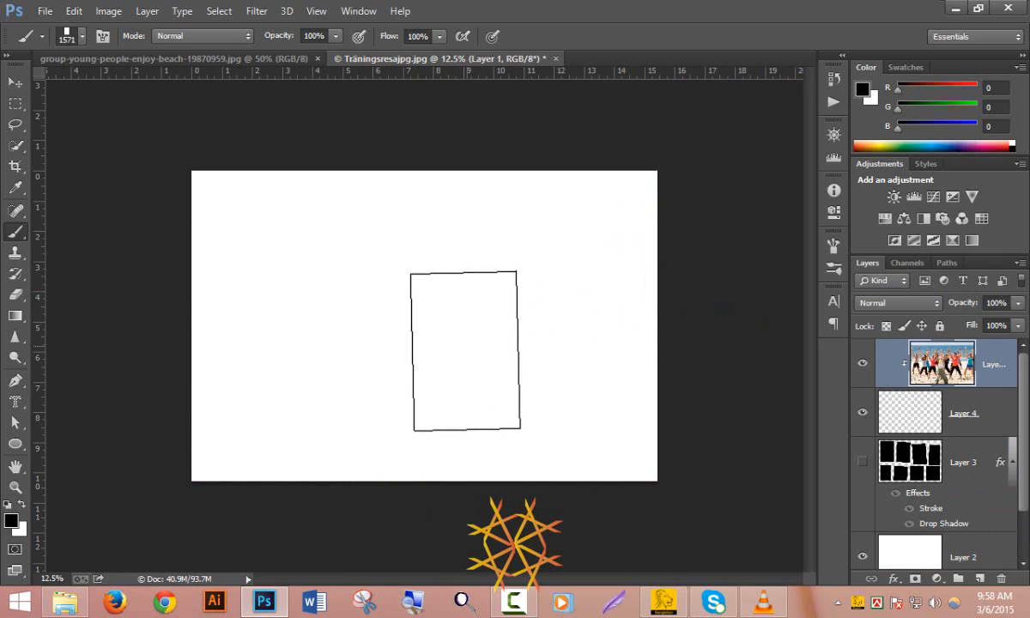
Paint an upper and a lower row of adjoining rectangles across the canvas on the empty layer below the photo
left_click(911, 408)
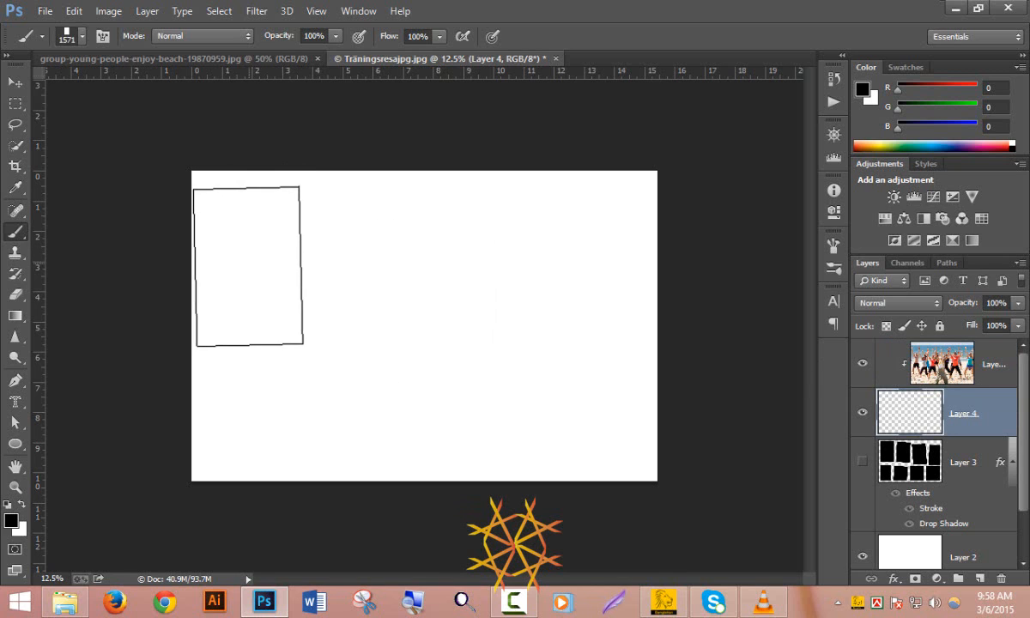
left_click_drag(253, 258, 692, 260)
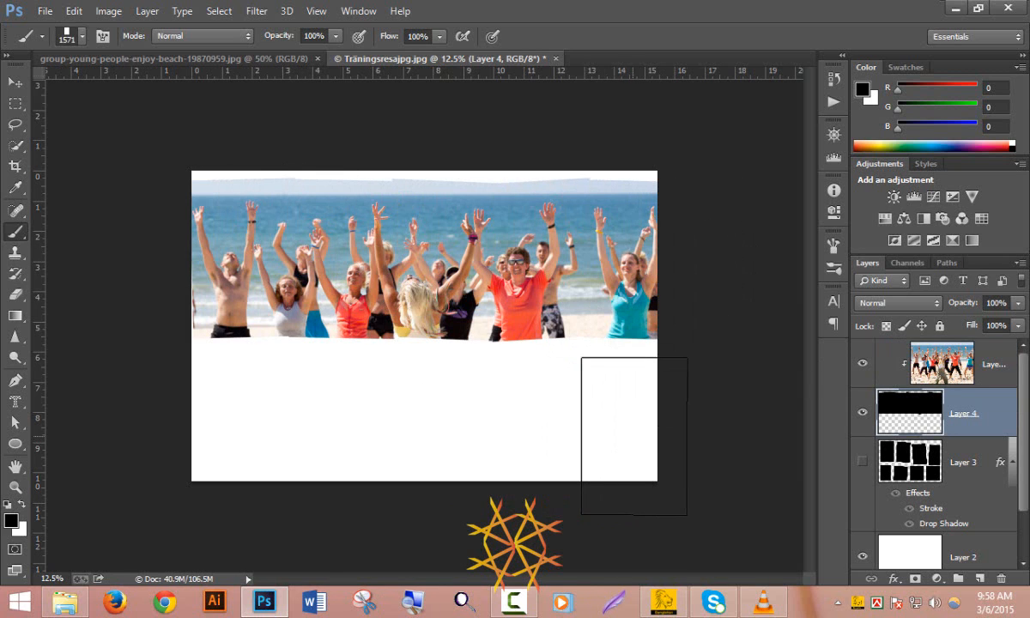
mouse_move(623, 433)
left_mouse_down()
mouse_move(323, 428)
mouse_move(143, 440)
left_mouse_up()
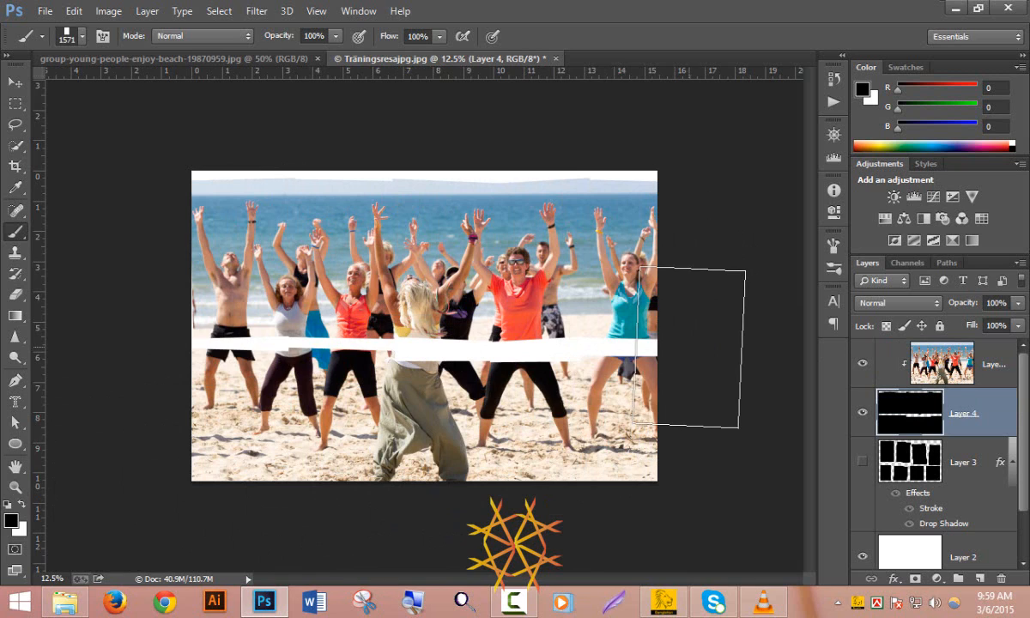
Step back through the history to the collage of eight separate panels, undoing the painted rows and the extra layer
key("ctrl+z")
key("ctrl+alt+z")
key("ctrl+alt+z")
key("ctrl+alt+z")
key("ctrl+alt+z")
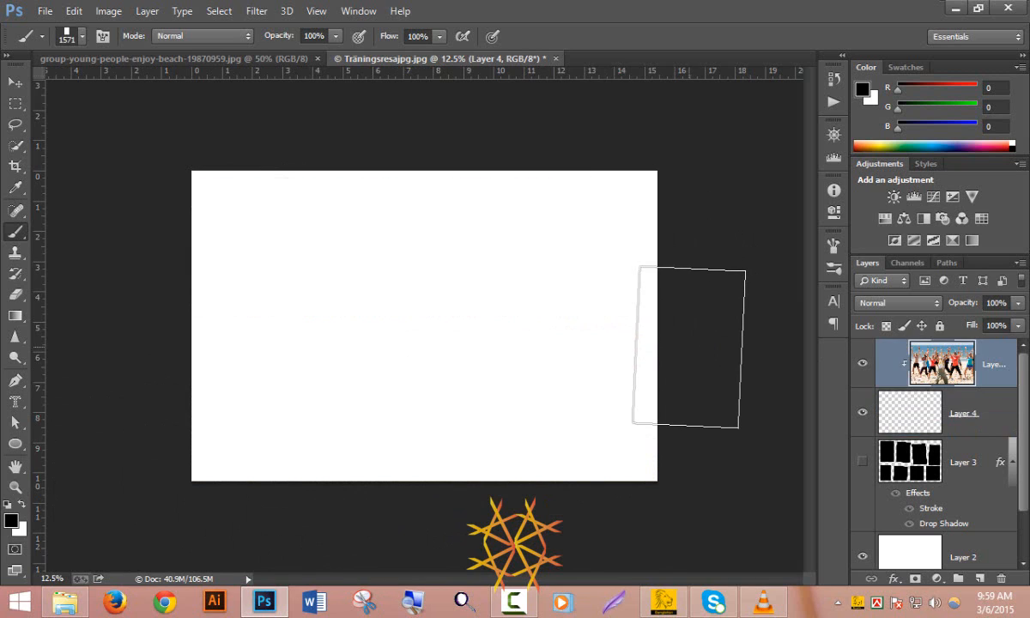
key("ctrl+shift+z")
key("ctrl+shift+z")
key("ctrl+shift+z")
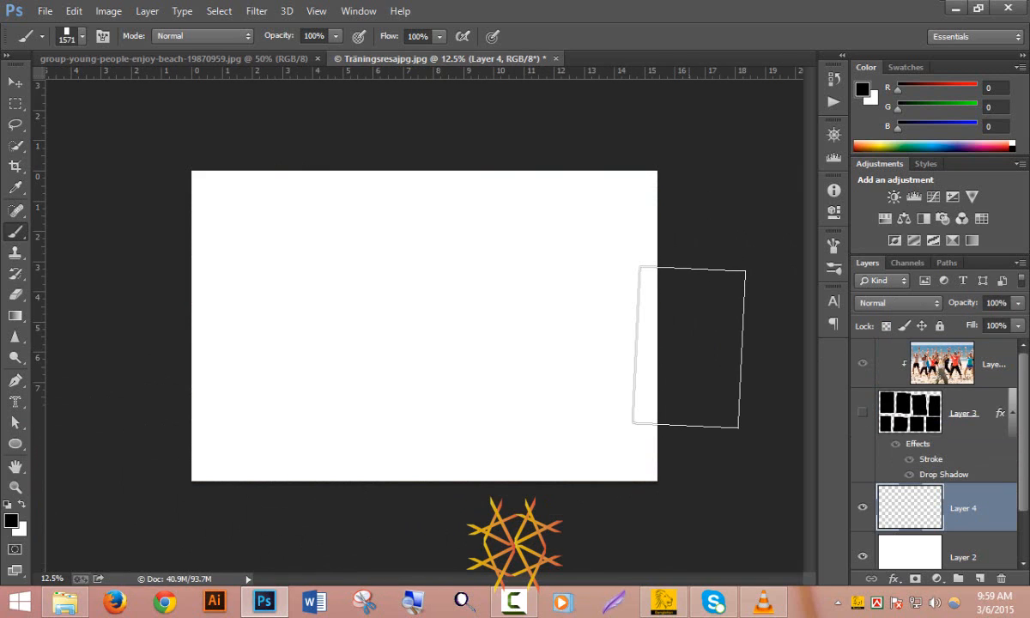
key("ctrl+alt+z")
key("ctrl+alt+z")
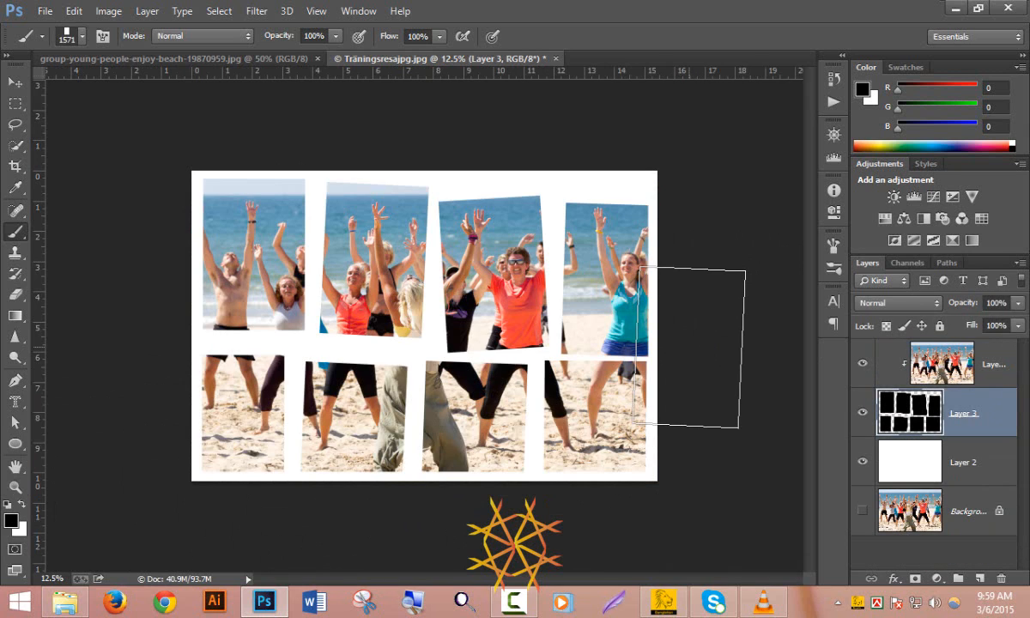